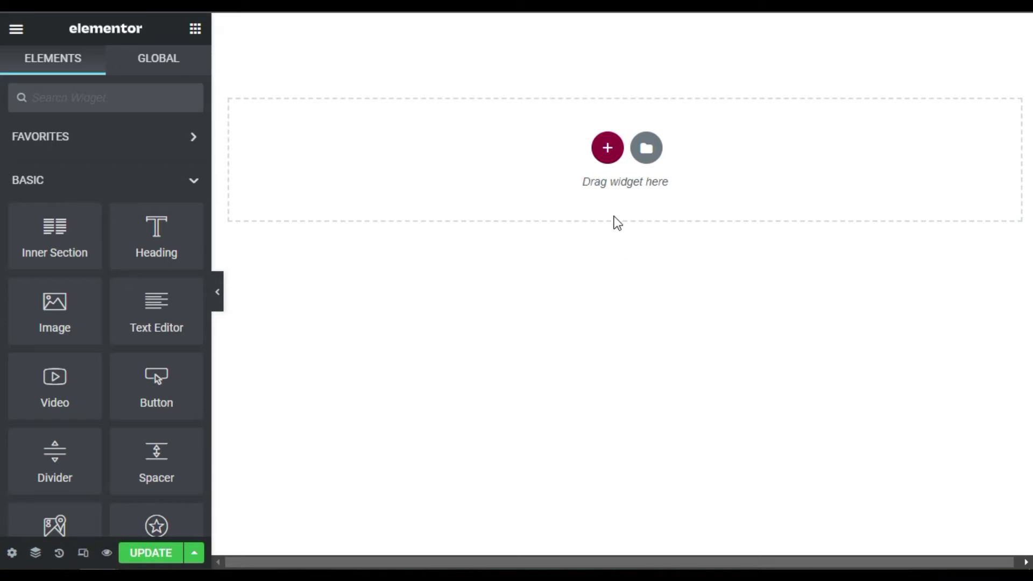
- Add a single-column section with its height set to Fit To Screen
{"action": "left_click", "coordinate": [606, 153]}
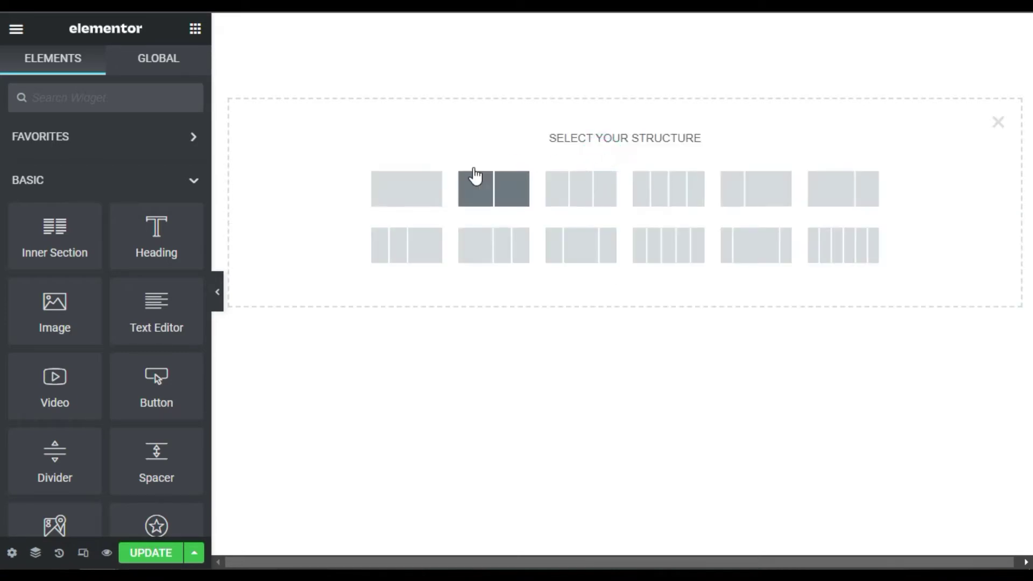
{"action": "left_click", "coordinate": [402, 193]}
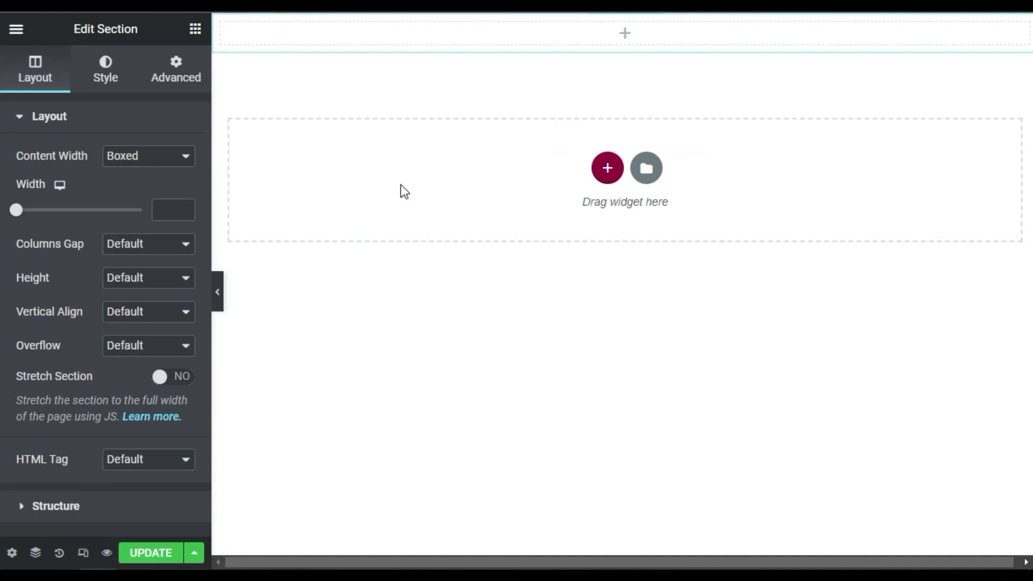
{"action": "left_click", "coordinate": [135, 278]}
{"action": "left_click", "coordinate": [145, 311]}
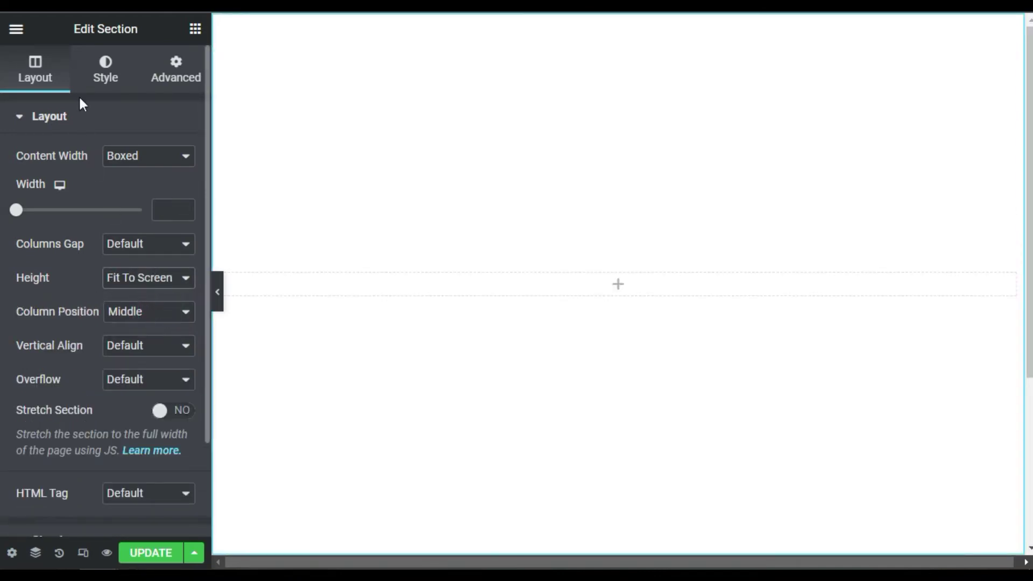
- Give the section a Classic background image, Space-2.jpg
{"action": "left_click", "coordinate": [106, 71]}
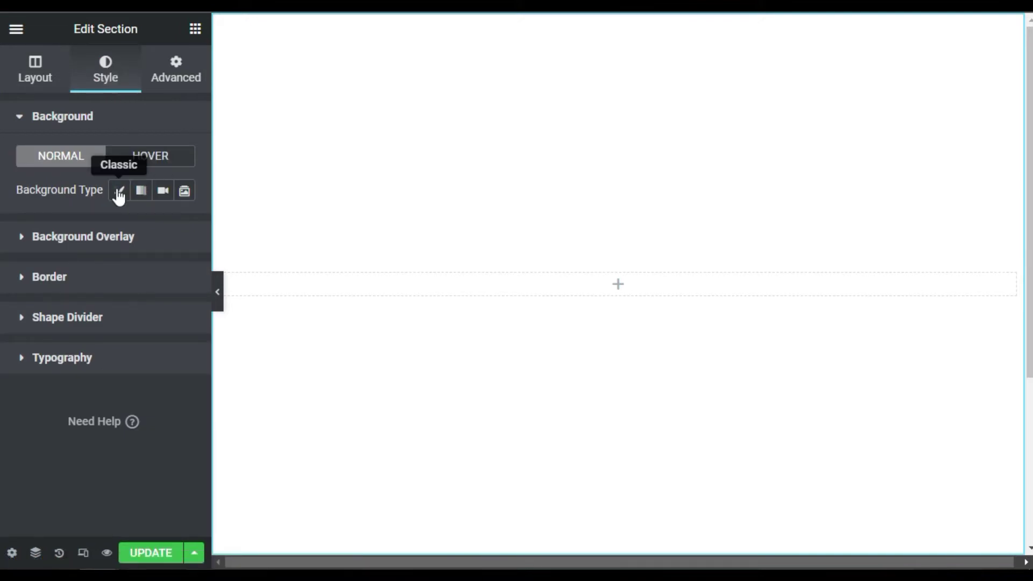
{"action": "left_click", "coordinate": [119, 191]}
{"action": "left_click", "coordinate": [136, 296]}
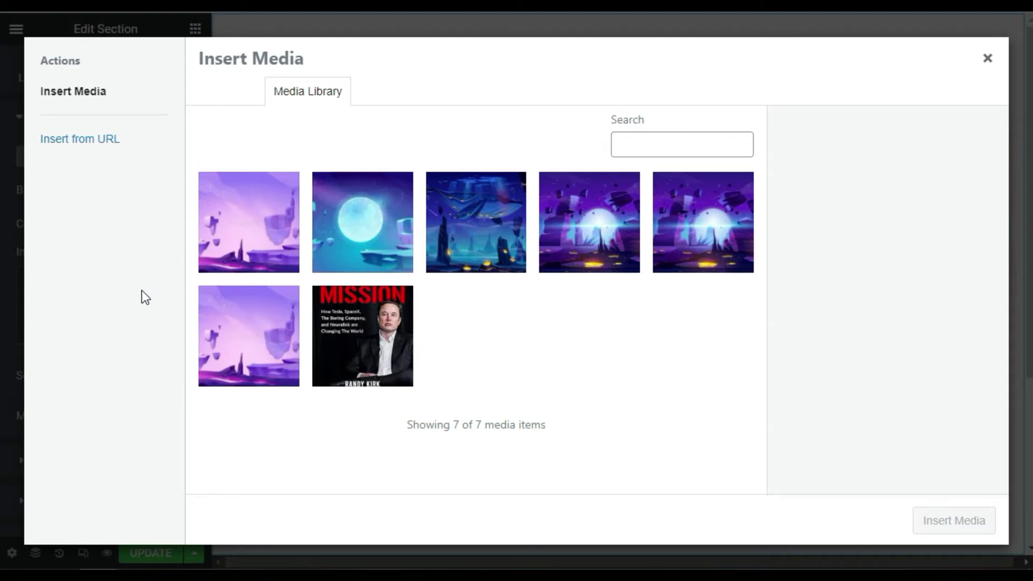
{"action": "left_click", "coordinate": [353, 250]}
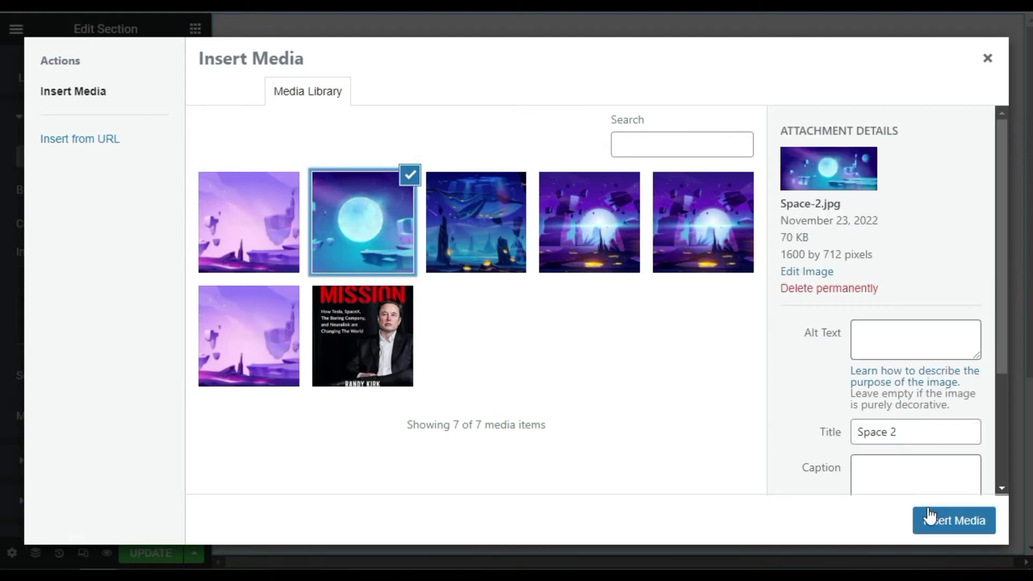
{"action": "left_click", "coordinate": [953, 520]}
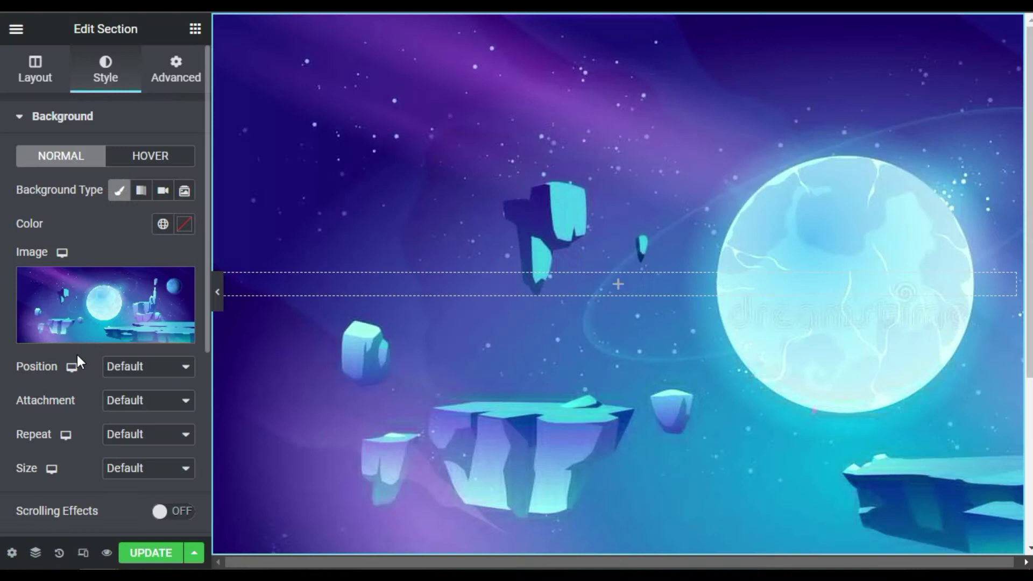
- Set the background image position to Center Right and size to Cover
{"action": "left_click", "coordinate": [117, 368]}
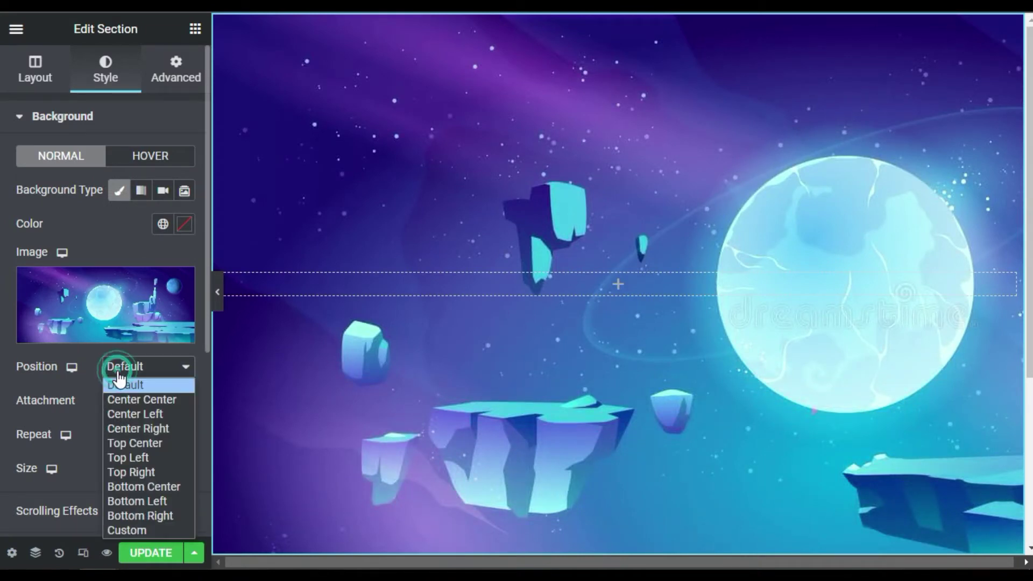
{"action": "left_click", "coordinate": [154, 429]}
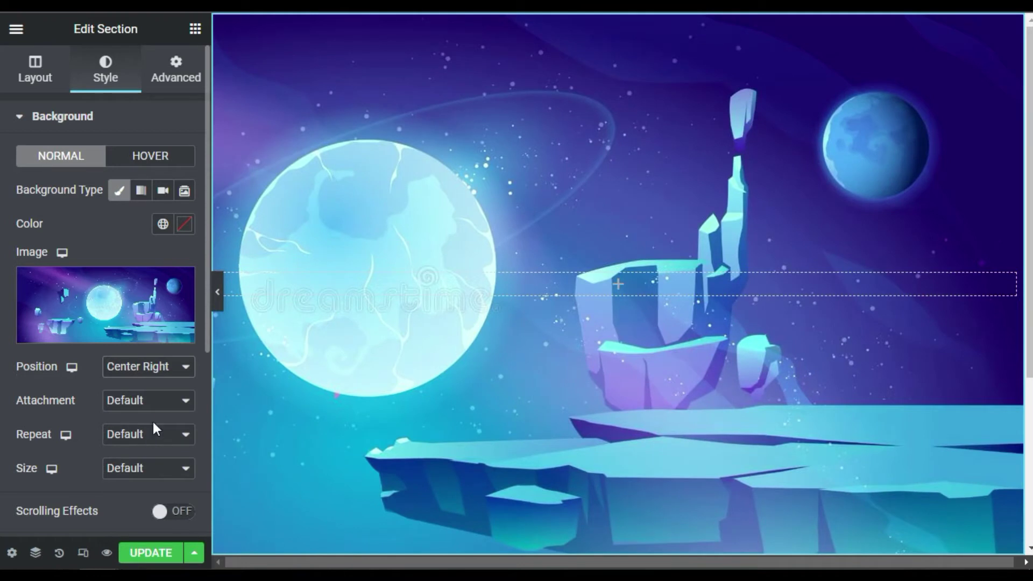
{"action": "scroll", "coordinate": [143, 378], "scroll_direction": "down", "scroll_amount": 2}
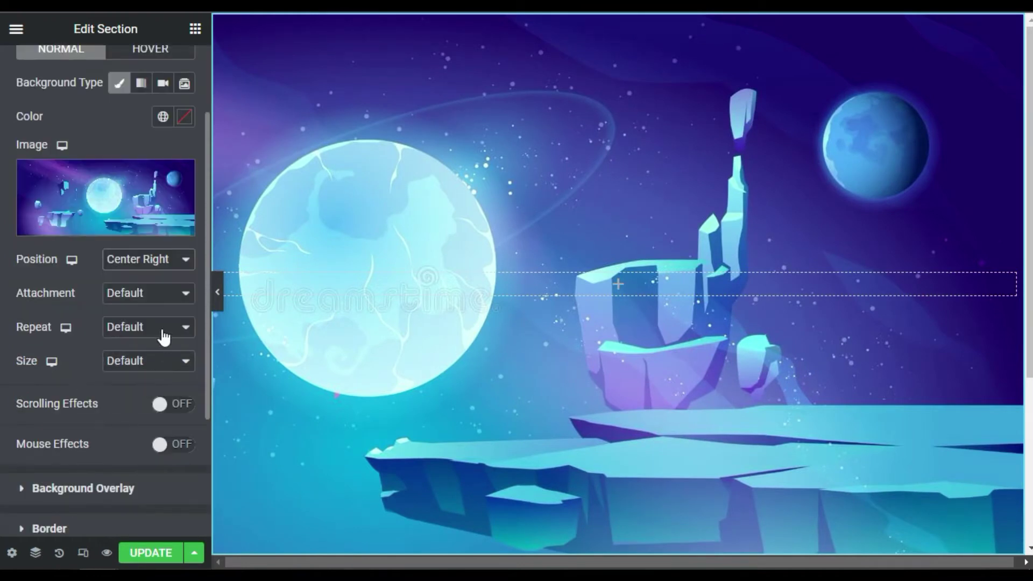
{"action": "left_click", "coordinate": [149, 361]}
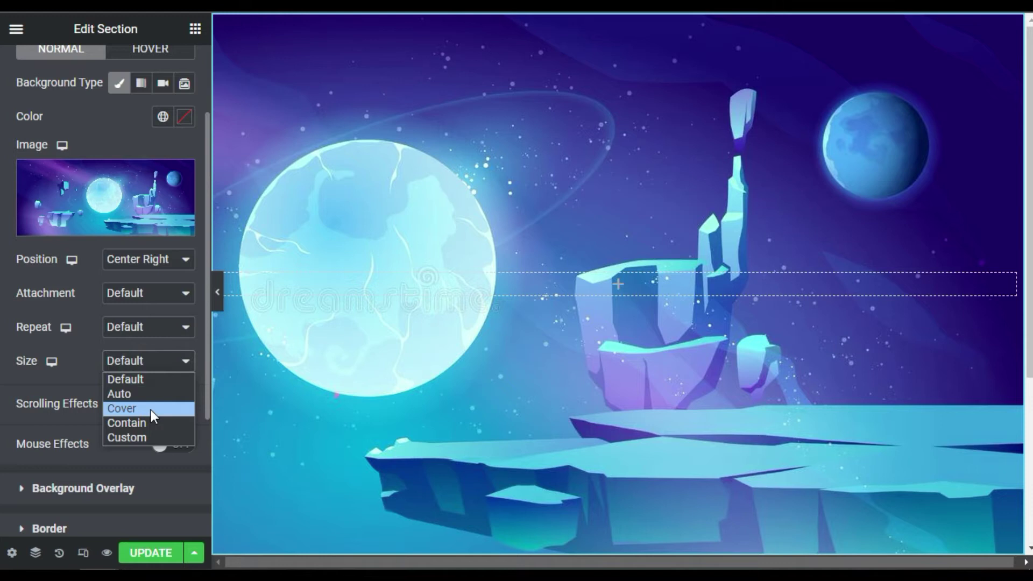
{"action": "left_click", "coordinate": [129, 406]}
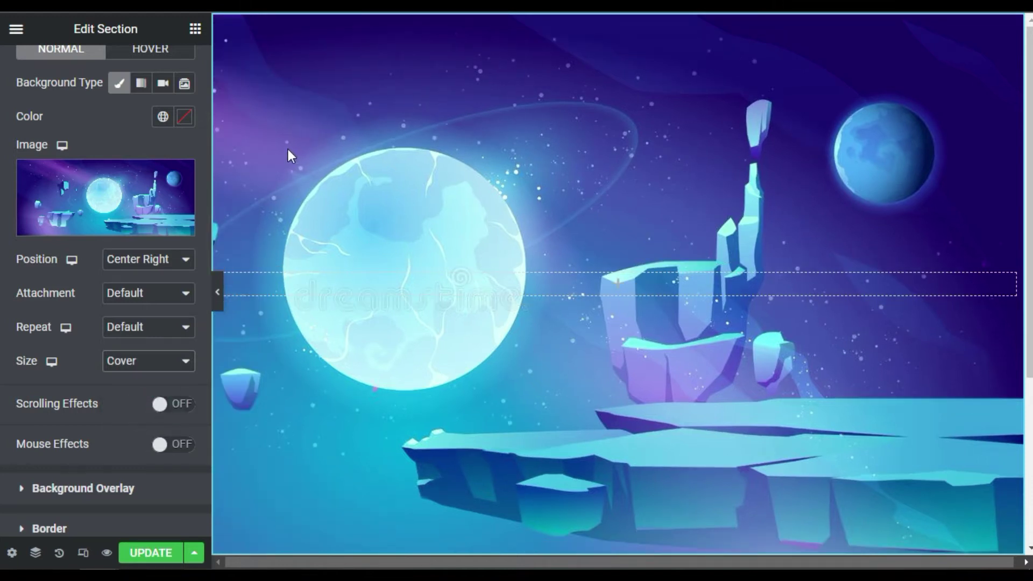
{"action": "scroll", "coordinate": [156, 105], "scroll_direction": "up", "scroll_amount": 3}
- Add a Classic black background overlay at 0.8 opacity, then return to the widgets panel
{"action": "left_click", "coordinate": [45, 116]}
{"action": "left_click", "coordinate": [62, 156]}
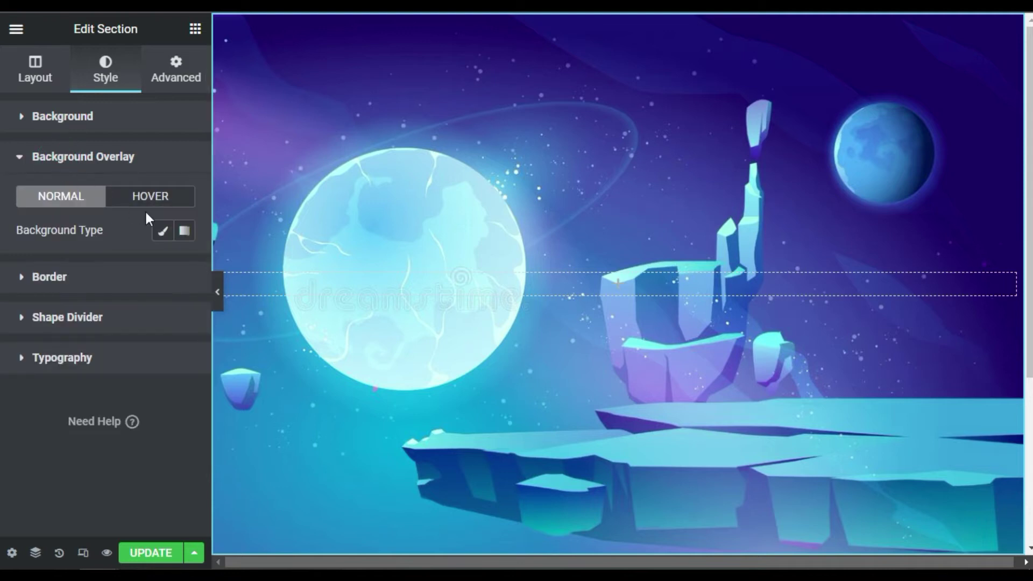
{"action": "left_click", "coordinate": [162, 230]}
{"action": "left_click", "coordinate": [185, 264]}
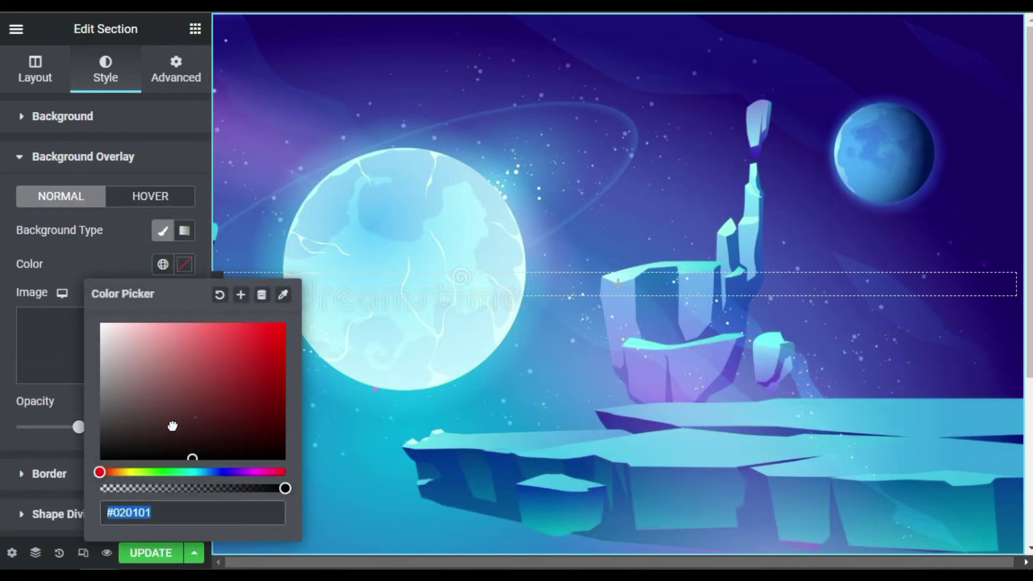
{"action": "left_click", "coordinate": [102, 458]}
{"action": "left_click", "coordinate": [62, 447]}
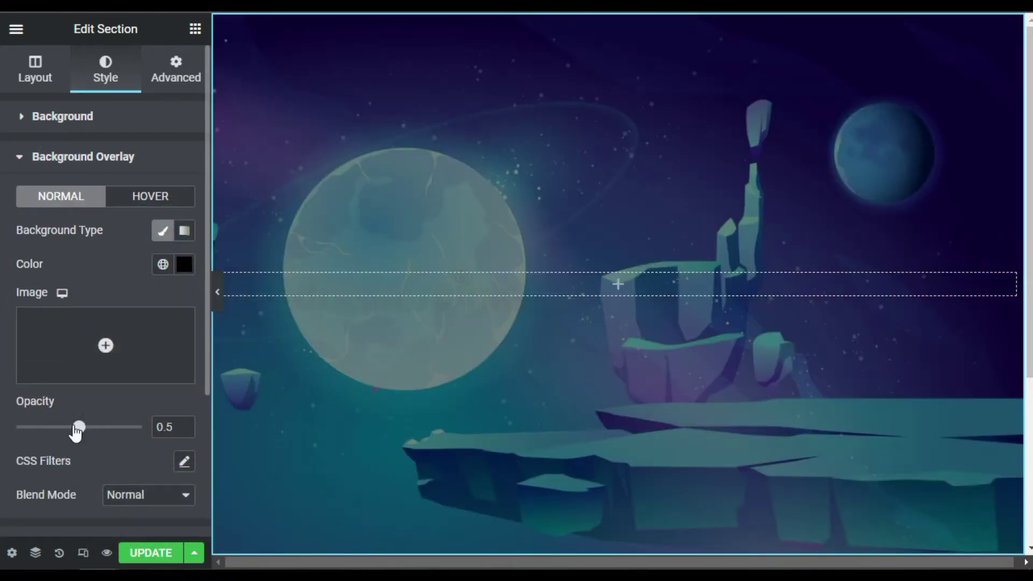
{"action": "left_click_drag", "start_coordinate": [78, 426], "coordinate": [116, 426]}
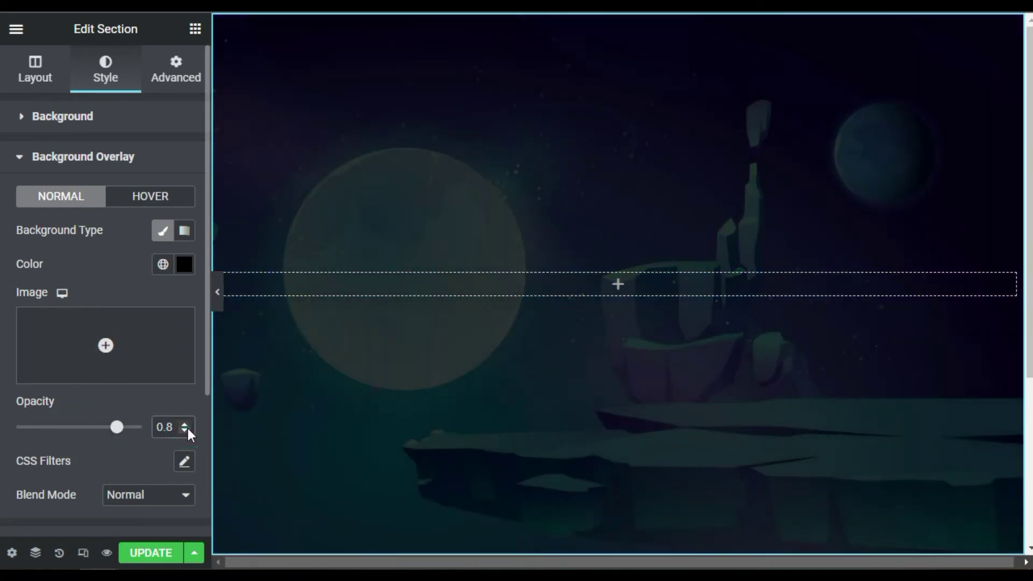
{"action": "left_click", "coordinate": [666, 288]}
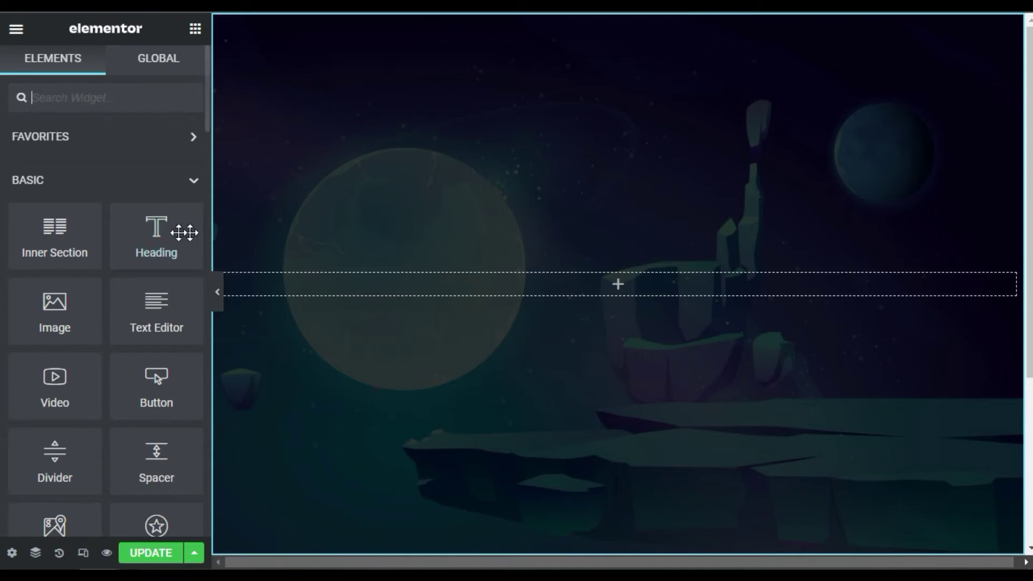
- Add a centered 'Text Smoke Effect' heading with white (#FFFFFF) text
{"action": "left_click_drag", "start_coordinate": [156, 234], "coordinate": [683, 284]}
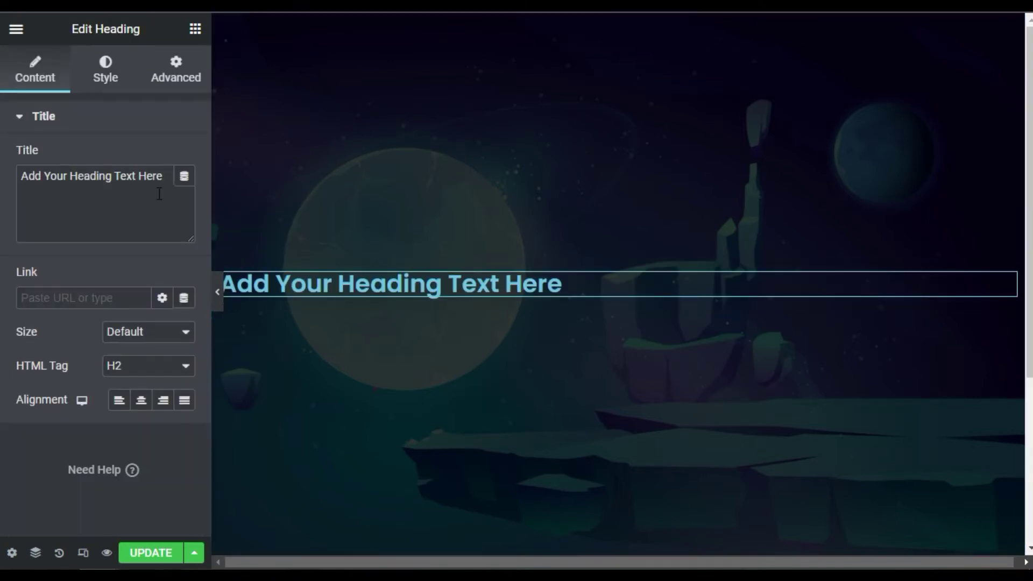
{"action": "left_click_drag", "start_coordinate": [167, 179], "coordinate": [3, 187]}
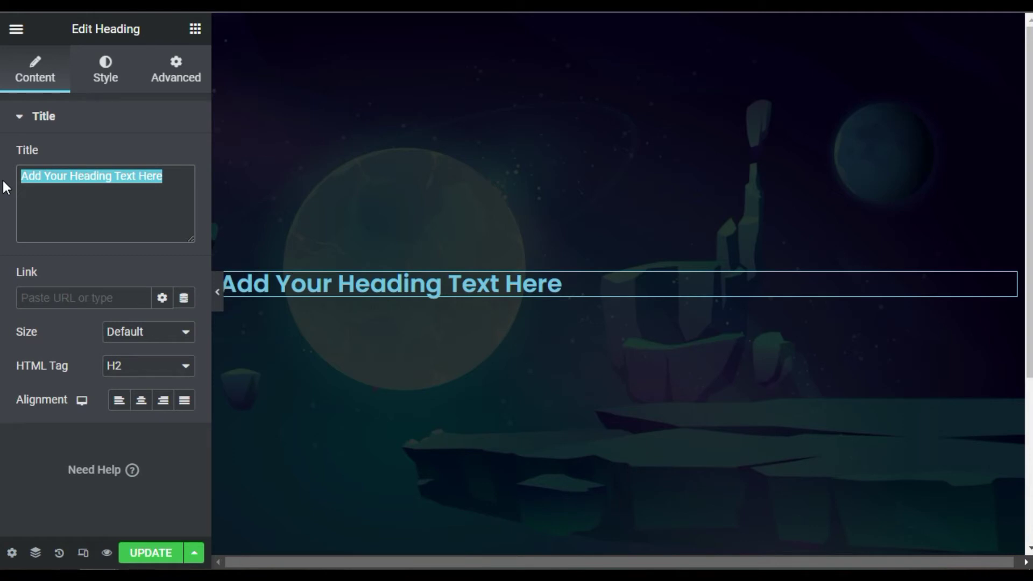
{"action": "type", "text": "Text Smoke Effe"}
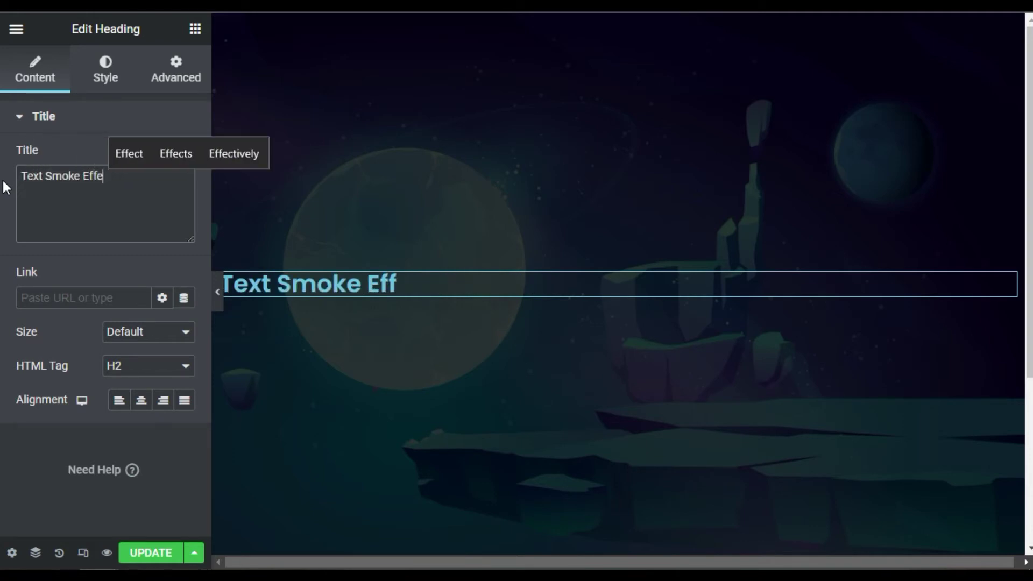
{"action": "type", "text": "ct"}
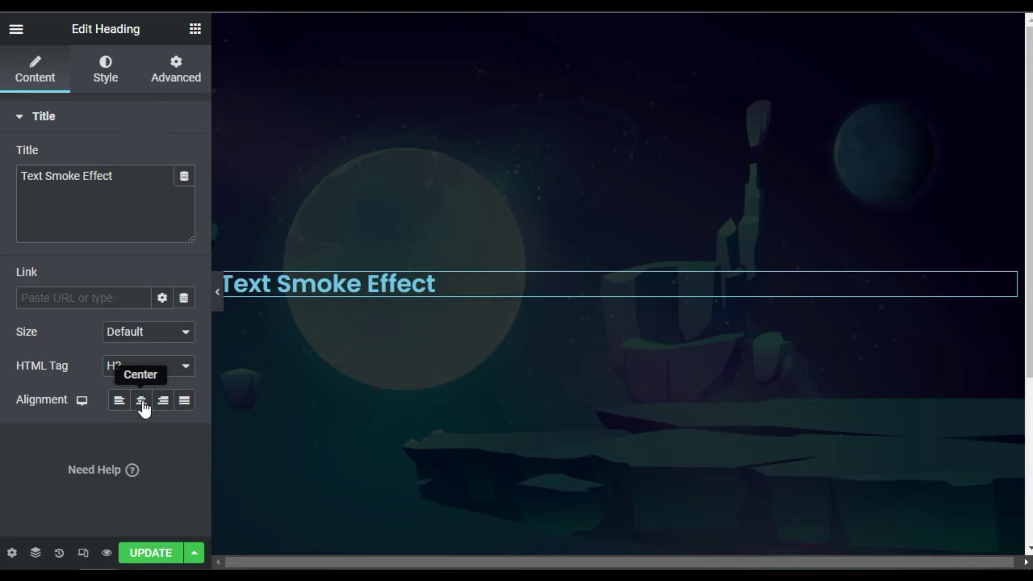
{"action": "left_click", "coordinate": [141, 400]}
{"action": "left_click", "coordinate": [112, 83]}
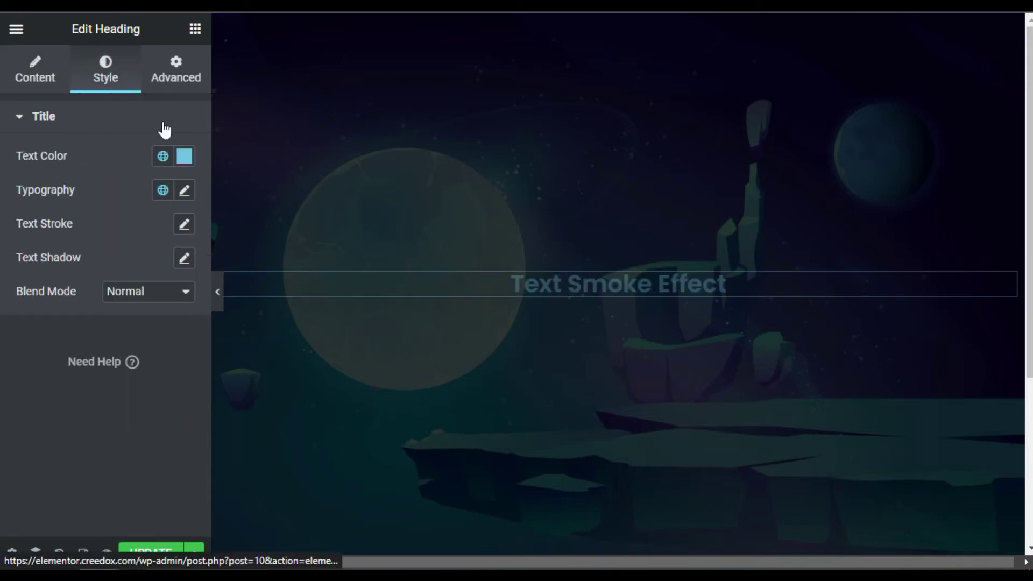
{"action": "left_click", "coordinate": [185, 156]}
{"action": "left_click_drag", "start_coordinate": [198, 234], "coordinate": [102, 216]}
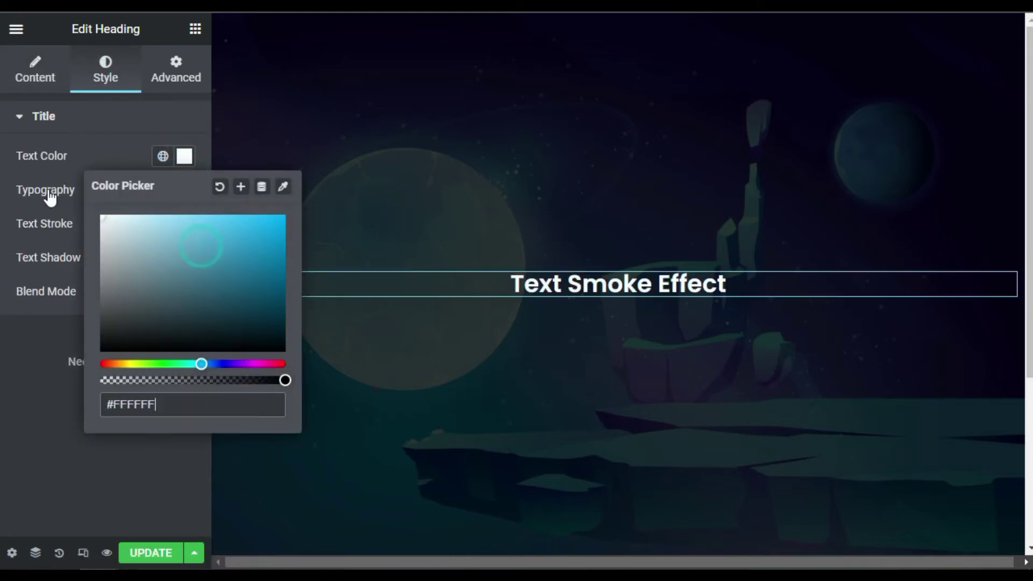
{"action": "left_click", "coordinate": [52, 372]}
- Set the heading typography to size 60, uppercase, weight 700
{"action": "left_click", "coordinate": [185, 190]}
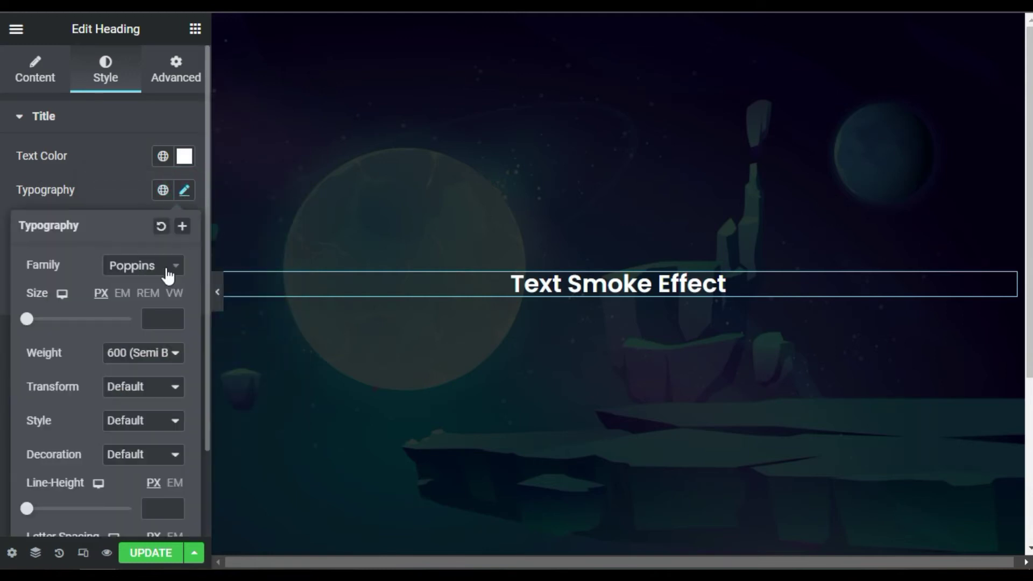
{"action": "left_click_drag", "start_coordinate": [27, 319], "coordinate": [59, 318]}
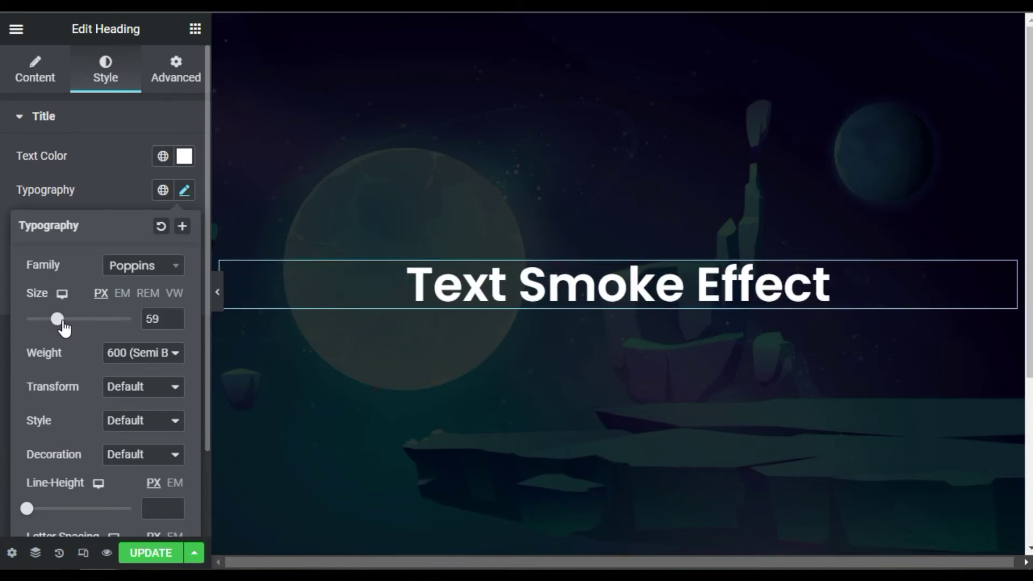
{"action": "left_click", "coordinate": [174, 315]}
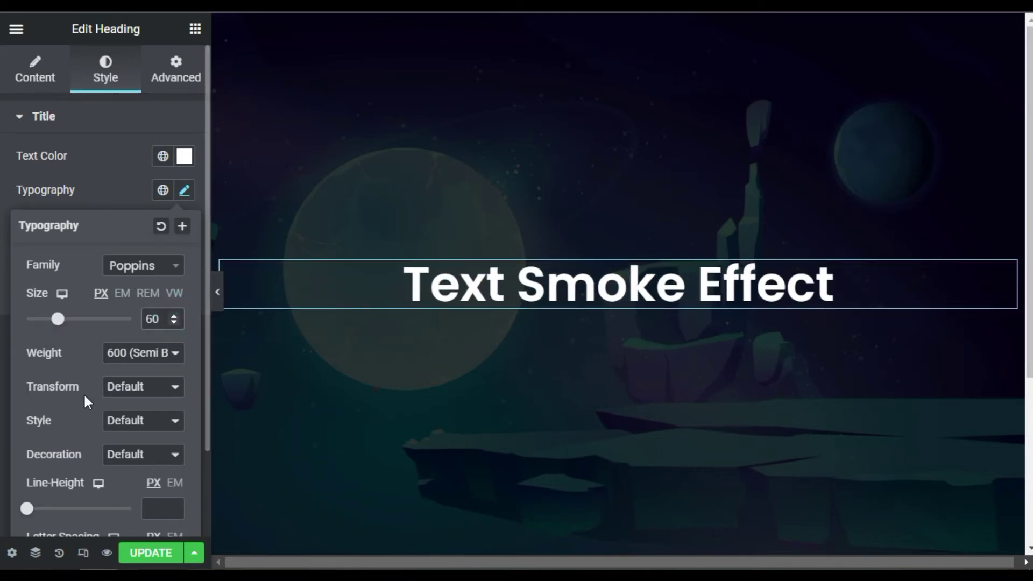
{"action": "left_click", "coordinate": [142, 386]}
{"action": "left_click", "coordinate": [141, 419]}
{"action": "left_click", "coordinate": [143, 353]}
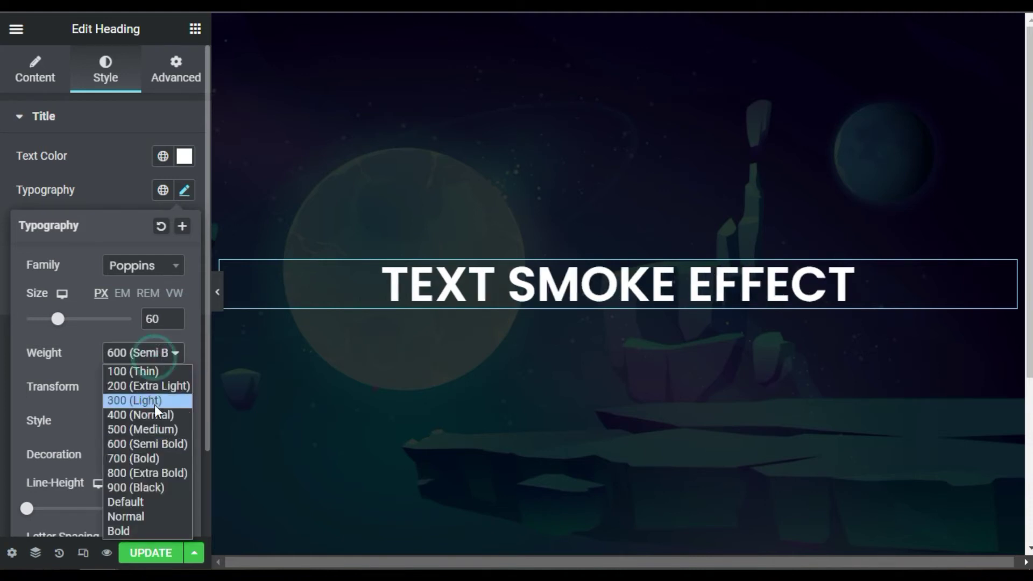
{"action": "left_click", "coordinate": [160, 457]}
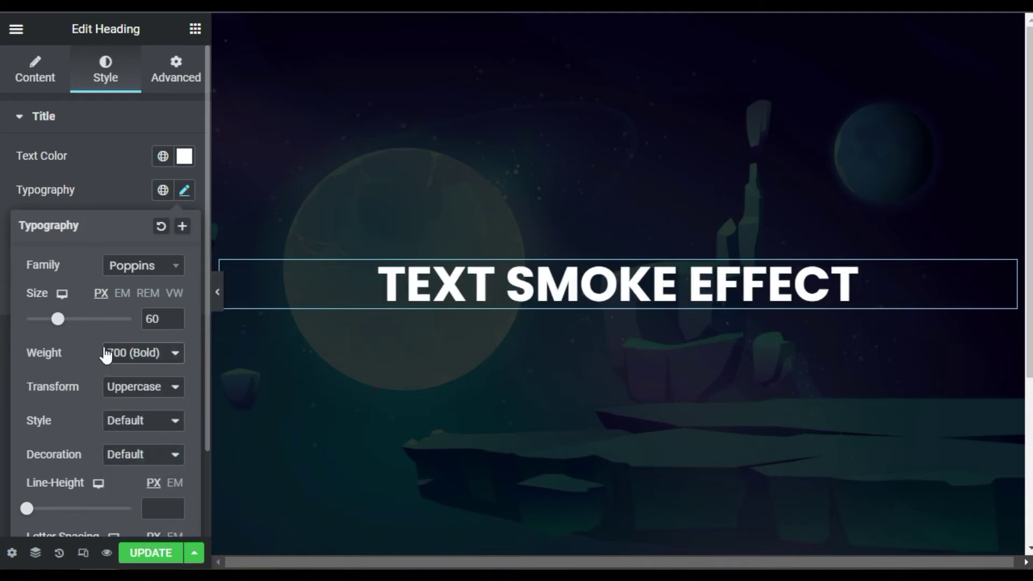
- Duplicate the title heading and retitle the copy 'By softasia tech'
{"action": "left_click", "coordinate": [127, 183]}
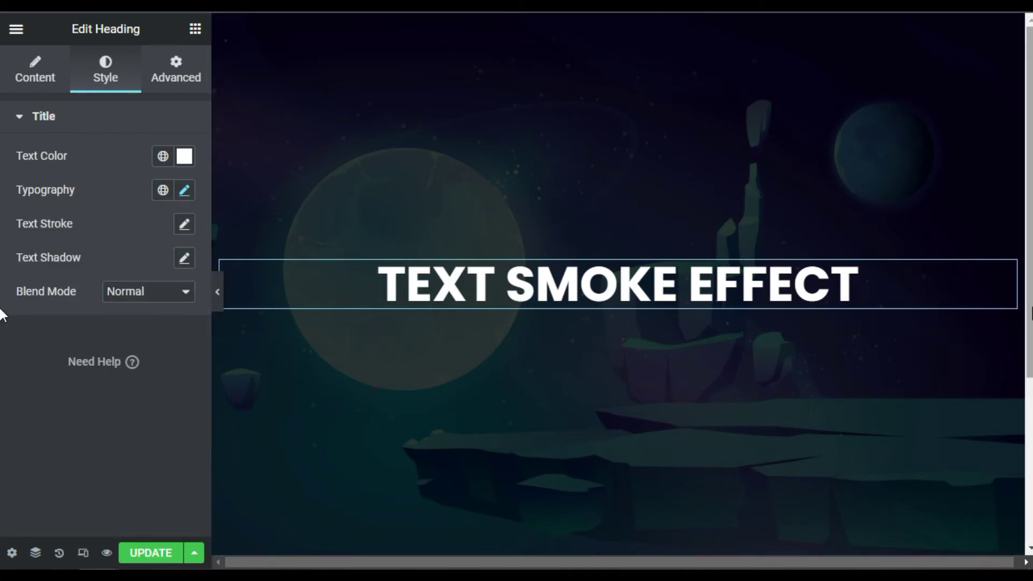
{"action": "right_click", "coordinate": [1004, 283]}
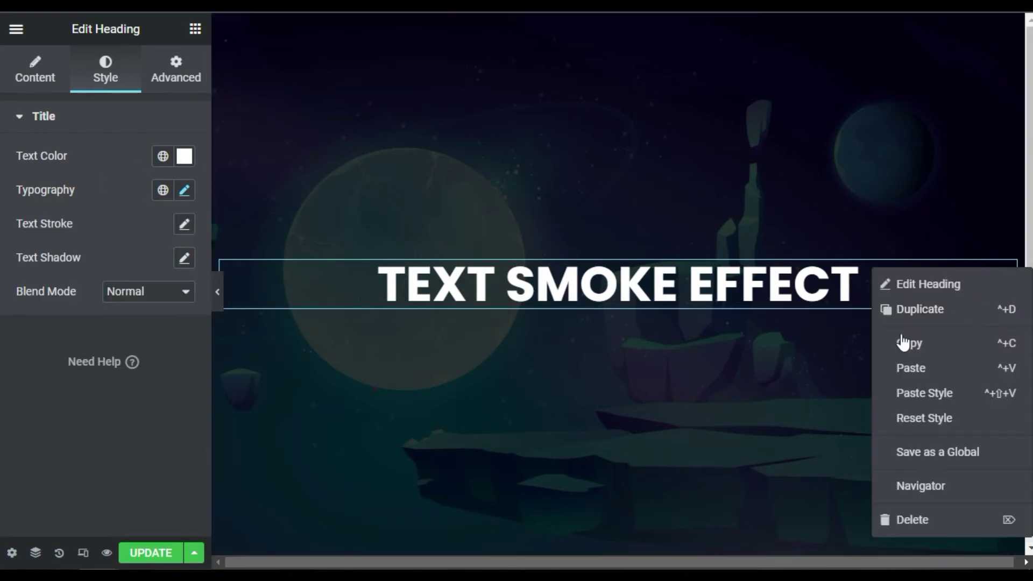
{"action": "left_click", "coordinate": [920, 310]}
{"action": "left_click_drag", "start_coordinate": [153, 178], "coordinate": [16, 181]}
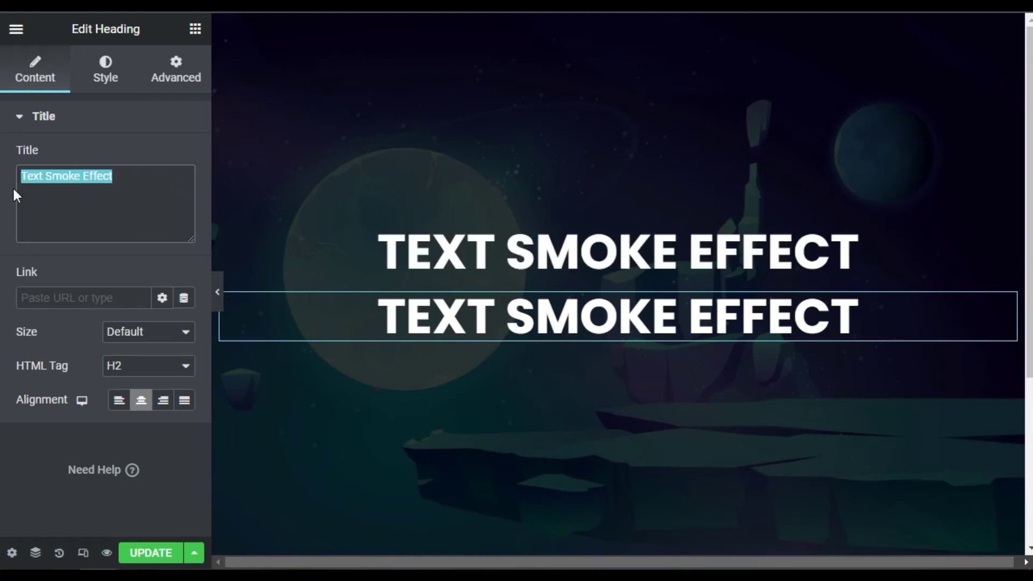
{"action": "type", "text": "By softasia t"}
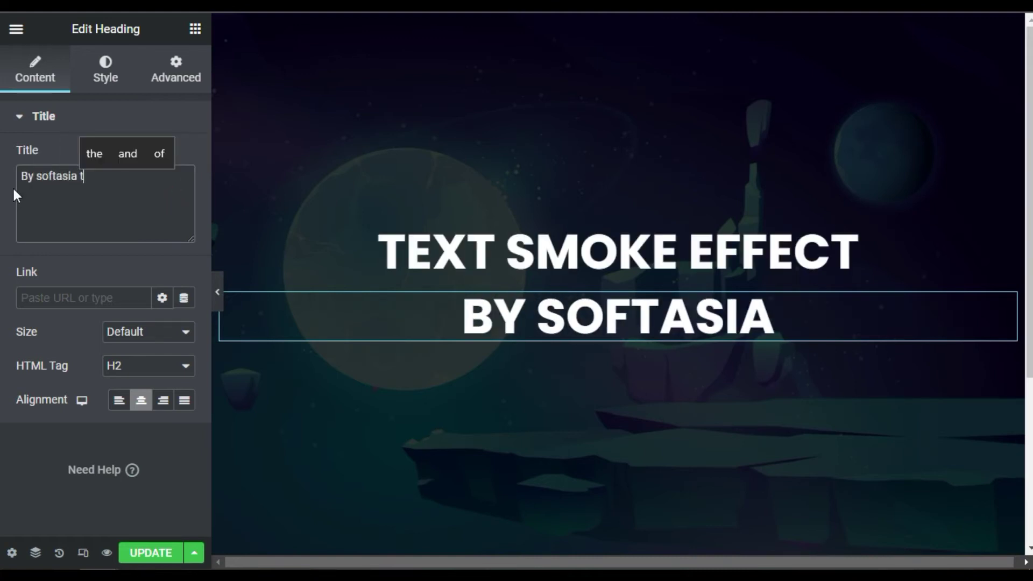
{"action": "type", "text": "ech"}
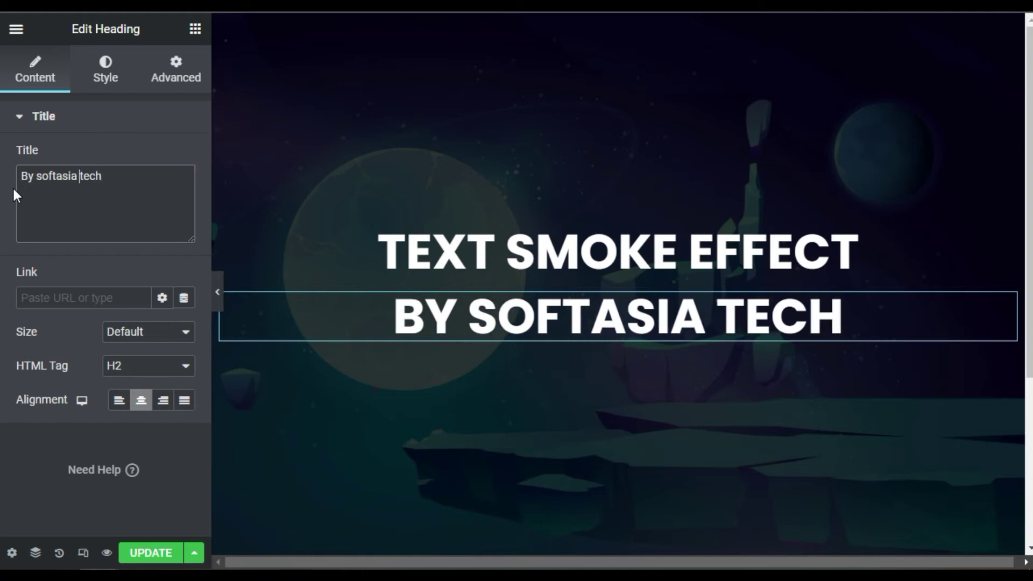
- Set the subheading typography to size 25 and weight 600 (Semi Bold)
{"action": "left_click", "coordinate": [105, 68]}
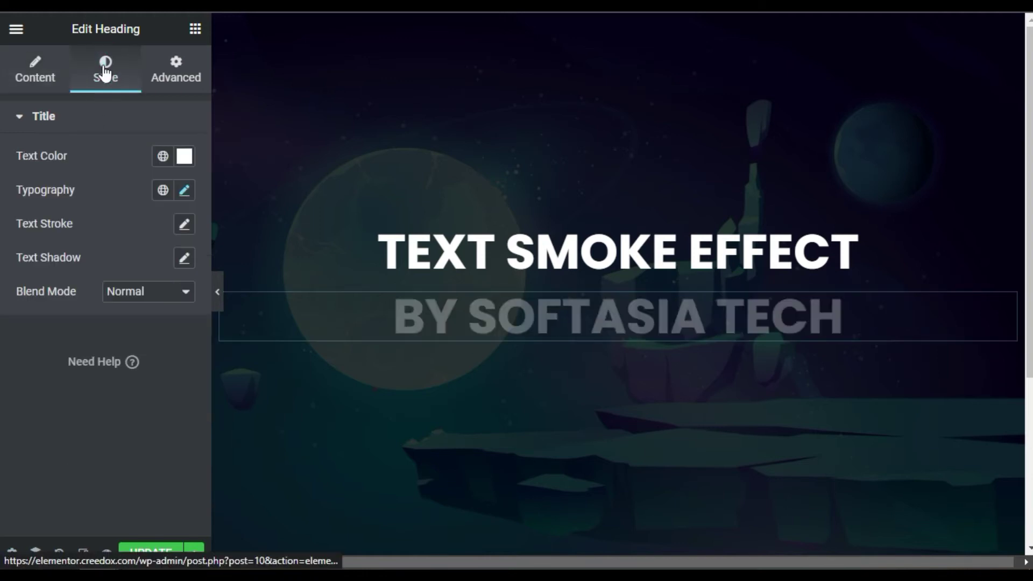
{"action": "left_click", "coordinate": [184, 191]}
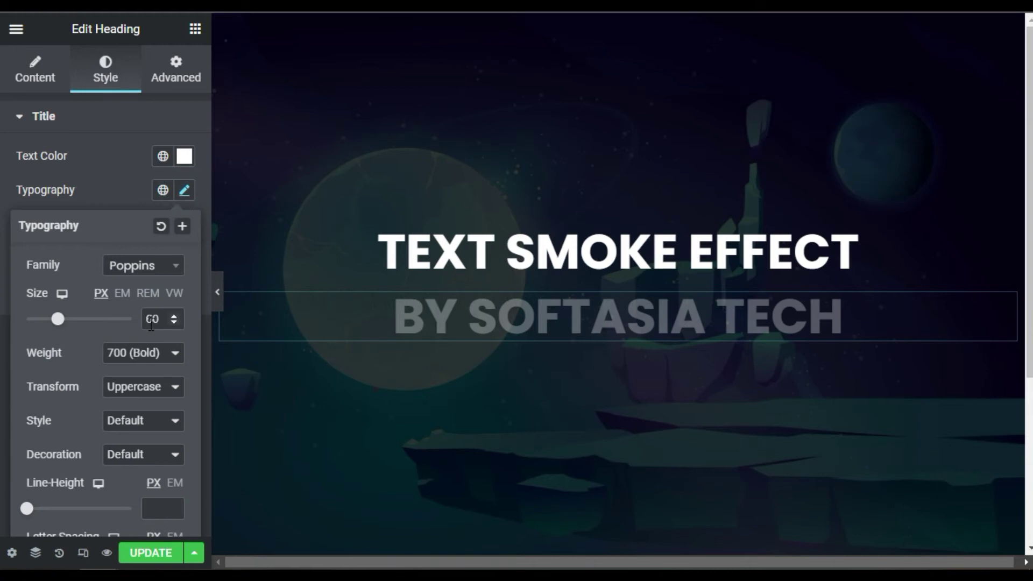
{"action": "double_click", "coordinate": [161, 320]}
{"action": "type", "text": "25"}
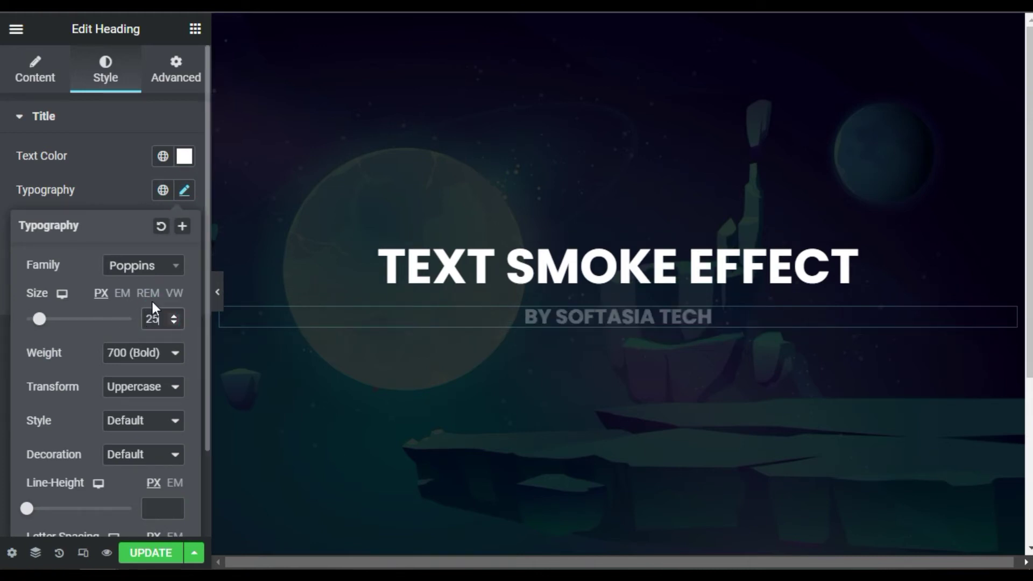
{"action": "left_click", "coordinate": [143, 353]}
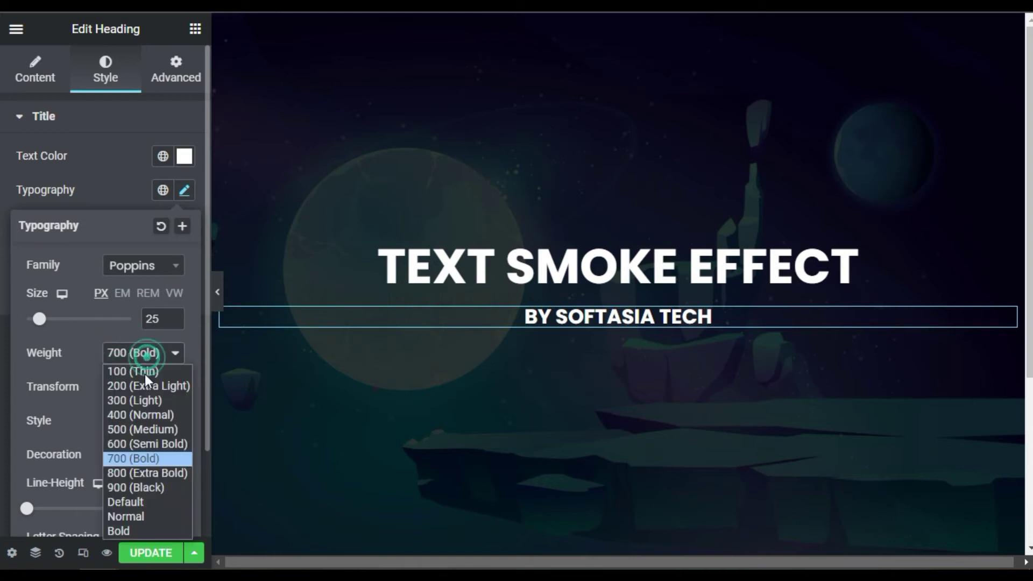
{"action": "left_click", "coordinate": [146, 443]}
{"action": "left_click", "coordinate": [89, 184]}
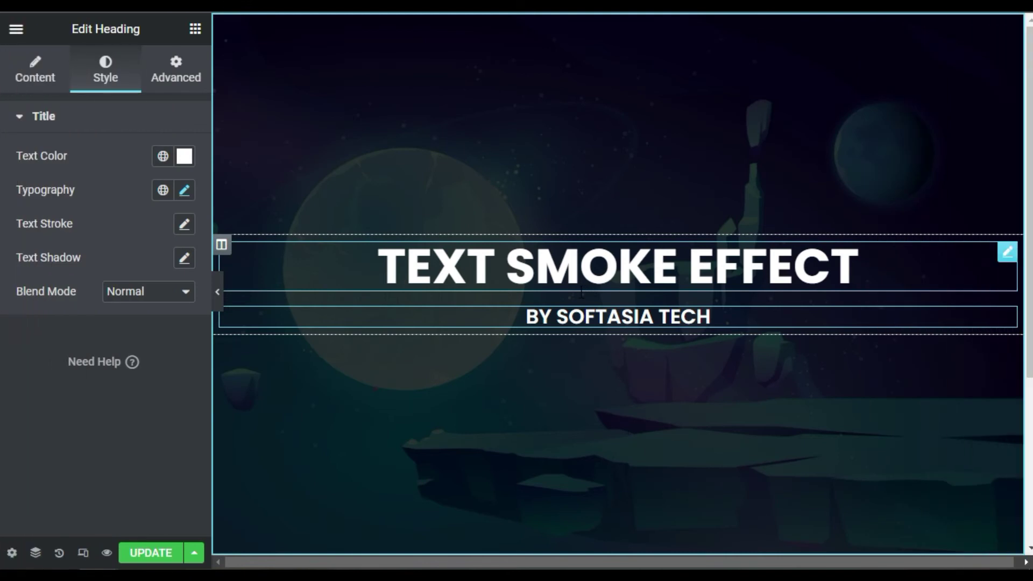
- Add an HTML widget with the pasted smoke-animation CSS, positioned below the subheading
{"action": "left_click", "coordinate": [195, 29]}
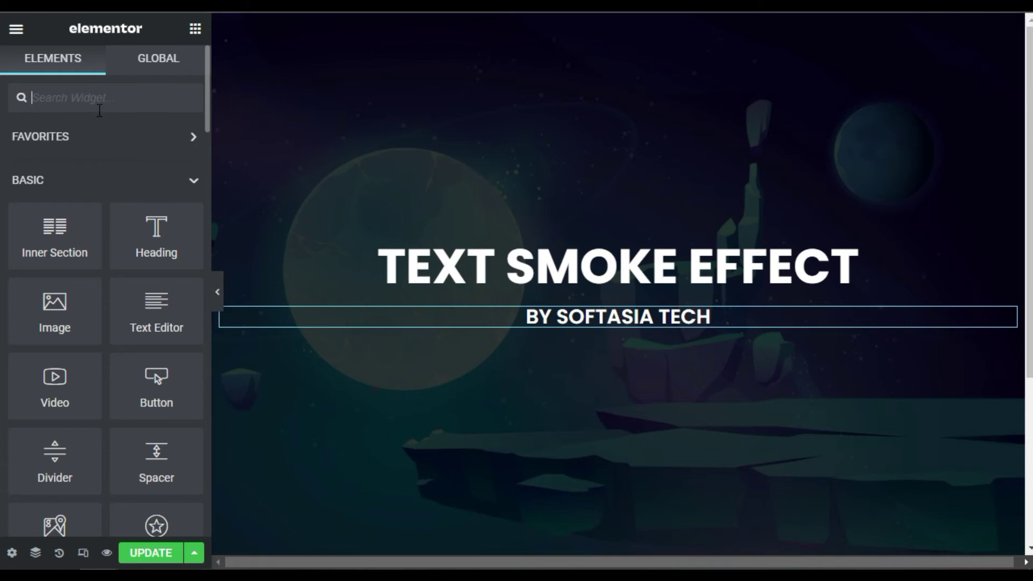
{"action": "type", "text": "html"}
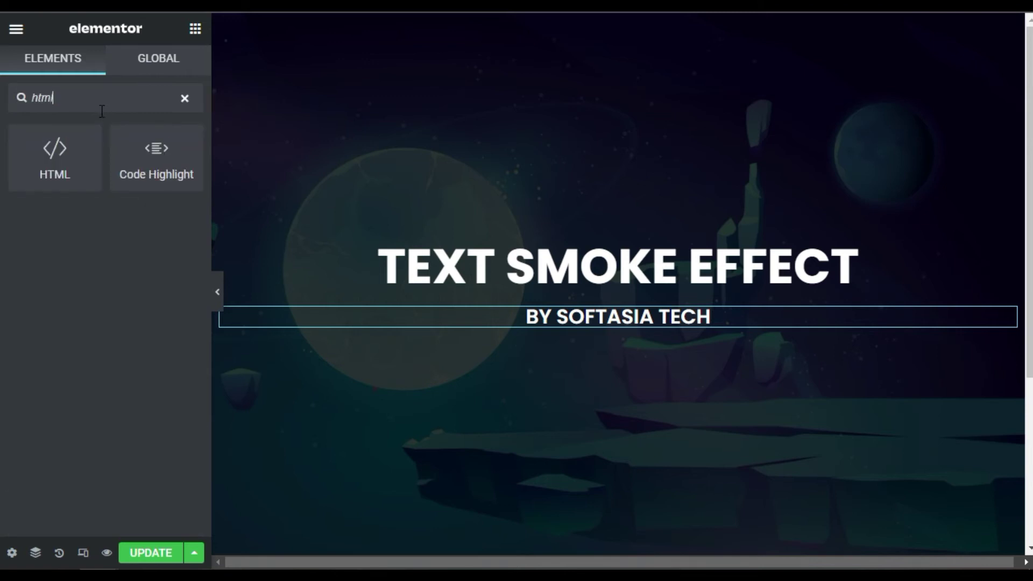
{"action": "mouse_move", "coordinate": [63, 146]}
{"action": "left_mouse_down"}
{"action": "mouse_move", "coordinate": [615, 297]}
{"action": "mouse_move", "coordinate": [613, 305]}
{"action": "left_mouse_up"}
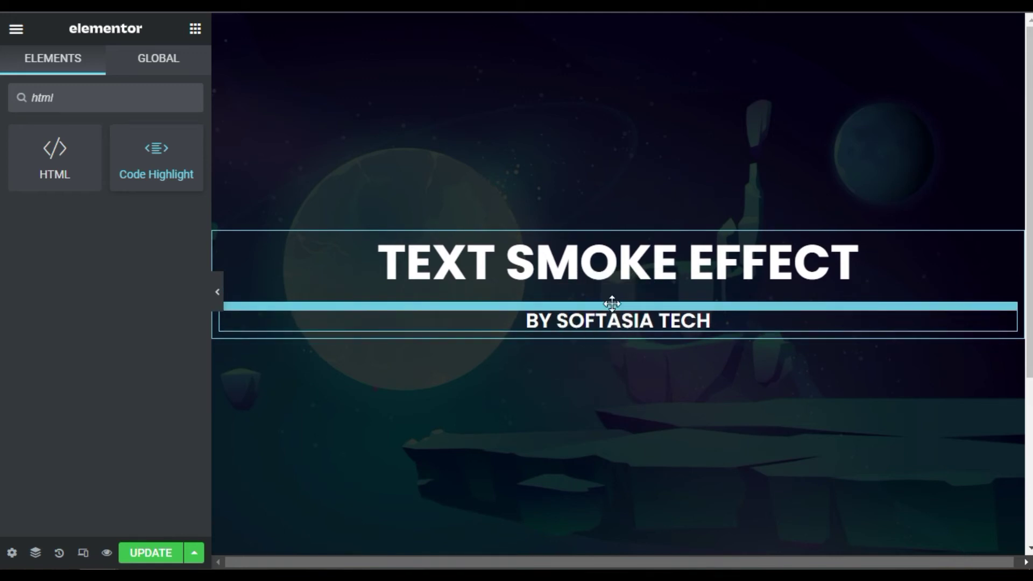
{"action": "left_click", "coordinate": [70, 209]}
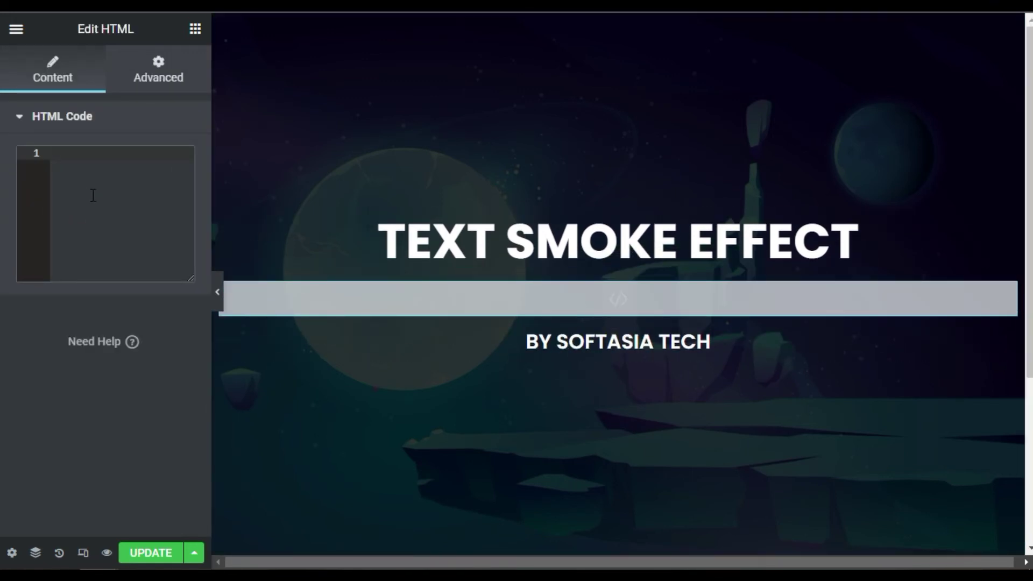
{"action": "key", "text": "ctrl+v"}
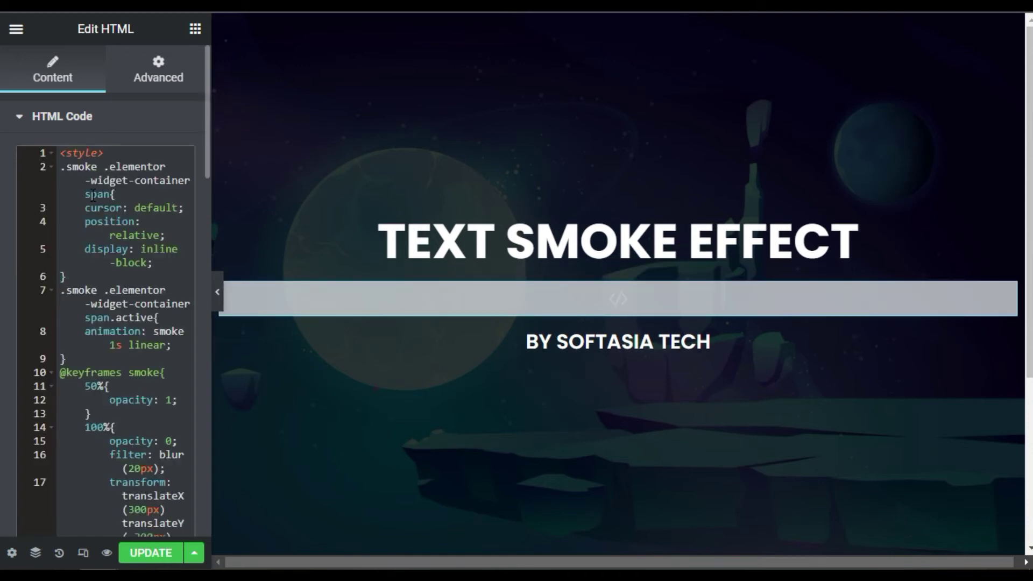
{"action": "left_click", "coordinate": [1006, 290]}
{"action": "left_click_drag", "start_coordinate": [1006, 309], "coordinate": [621, 338]}
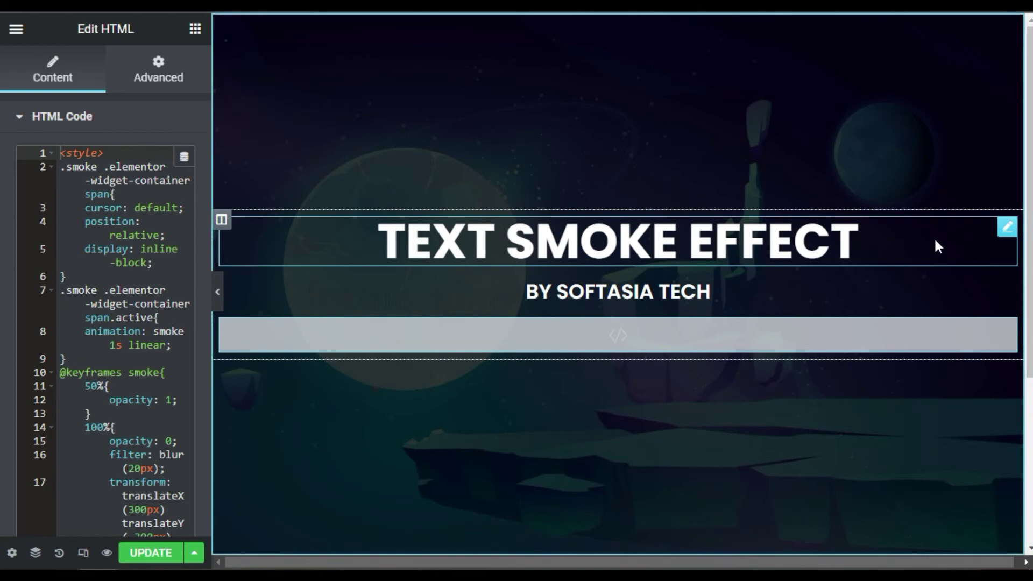
- Enter 'smoke' as the CSS class of the 'Text Smoke Effect' heading under Advanced
{"action": "left_click", "coordinate": [1007, 226]}
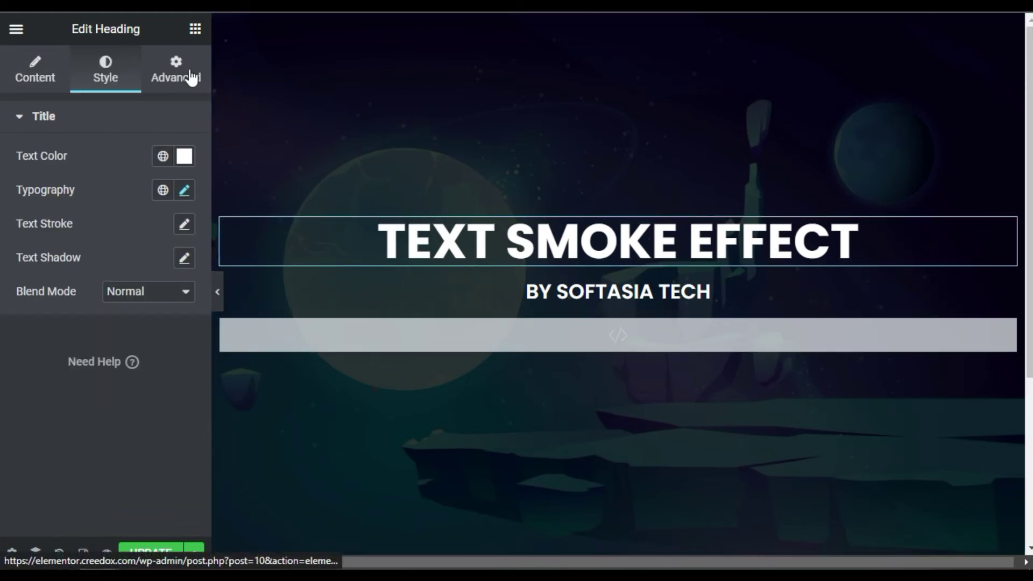
{"action": "left_click", "coordinate": [177, 70]}
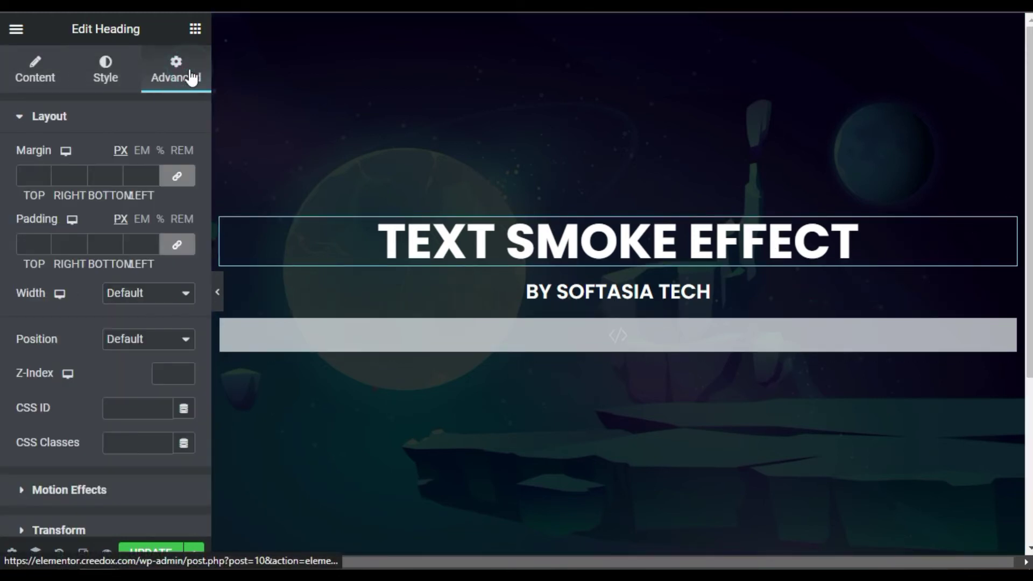
{"action": "scroll", "coordinate": [144, 426], "scroll_direction": "down", "scroll_amount": 3}
{"action": "left_click", "coordinate": [135, 335]}
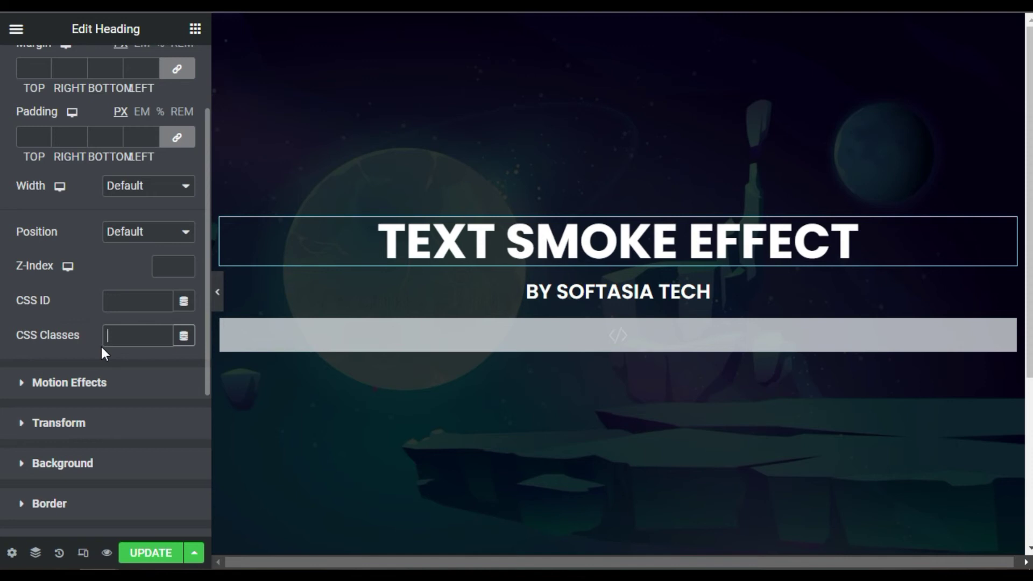
{"action": "type", "text": "smoke"}
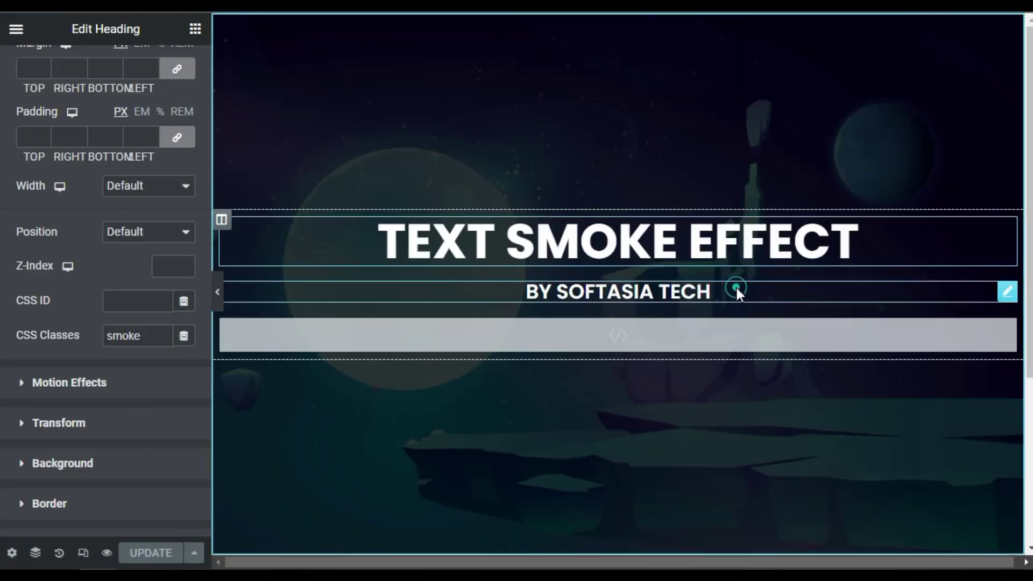
- Enter 'smoke' as the CSS class of the 'By Softasia Tech' subheading
{"action": "left_click", "coordinate": [735, 286]}
{"action": "left_click", "coordinate": [156, 58]}
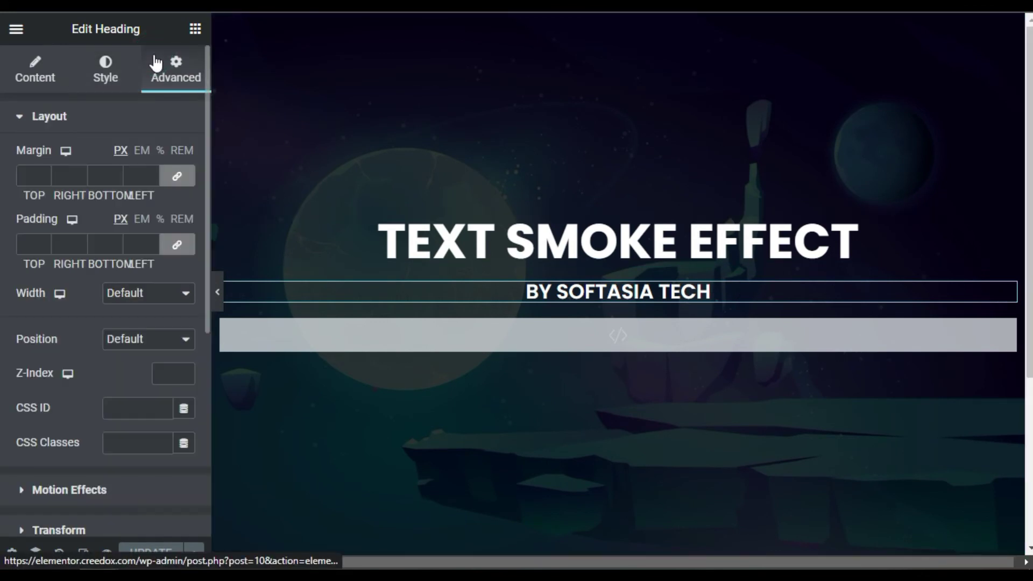
{"action": "left_click", "coordinate": [124, 434]}
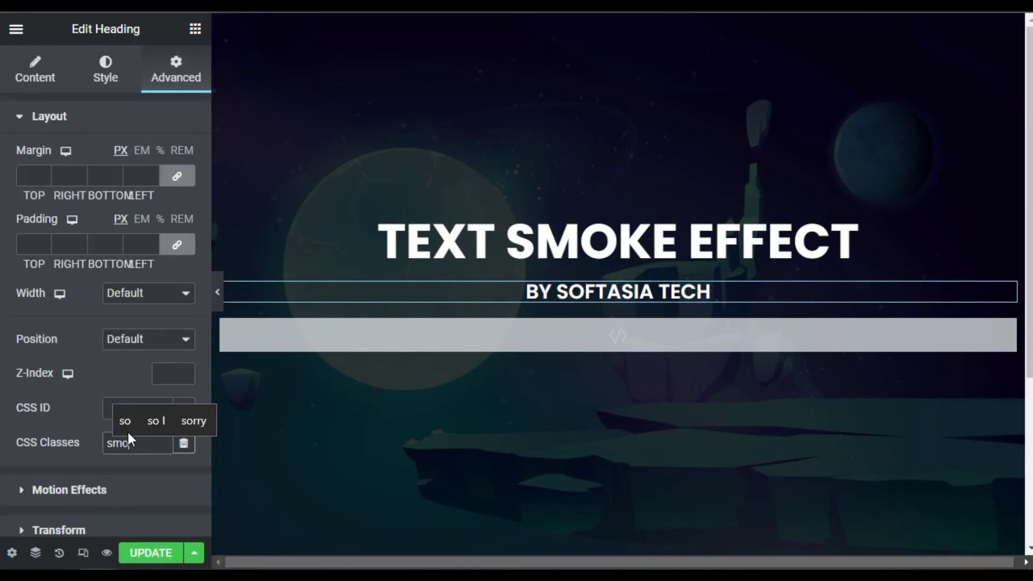
{"action": "type", "text": "smoke"}
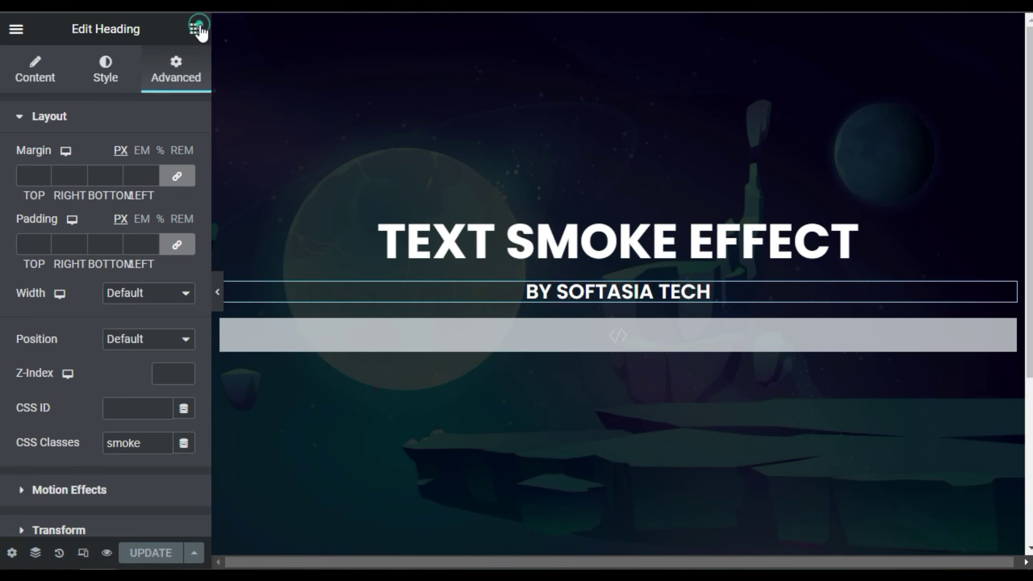
- Add a Text Editor paragraph below the subheading with white (#FFFFFF) text and CSS class 'smoke'
{"action": "left_click", "coordinate": [197, 29]}
{"action": "left_click_drag", "start_coordinate": [156, 313], "coordinate": [645, 313]}
{"action": "left_click", "coordinate": [113, 185]}
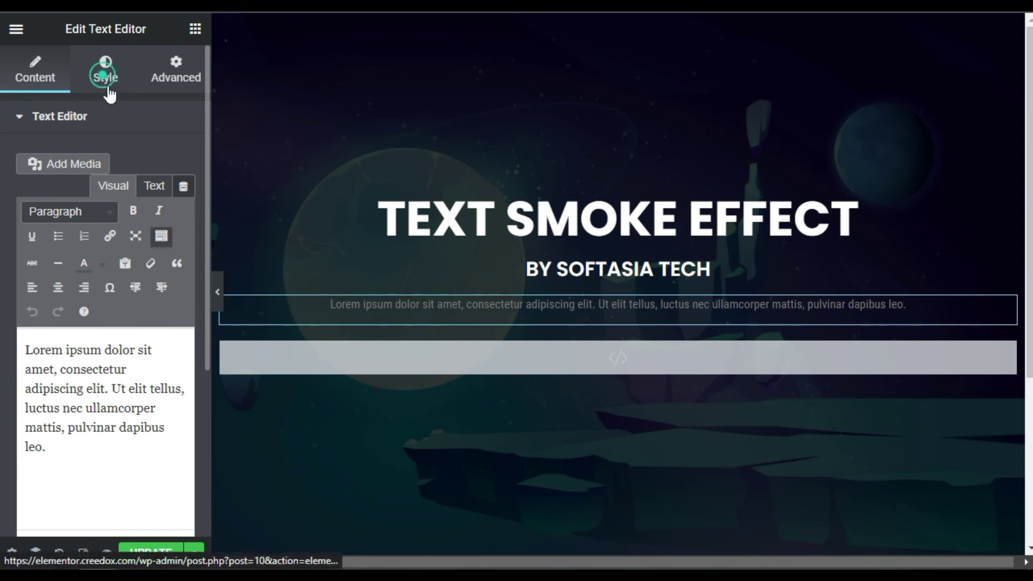
{"action": "left_click", "coordinate": [105, 78]}
{"action": "left_click", "coordinate": [185, 190]}
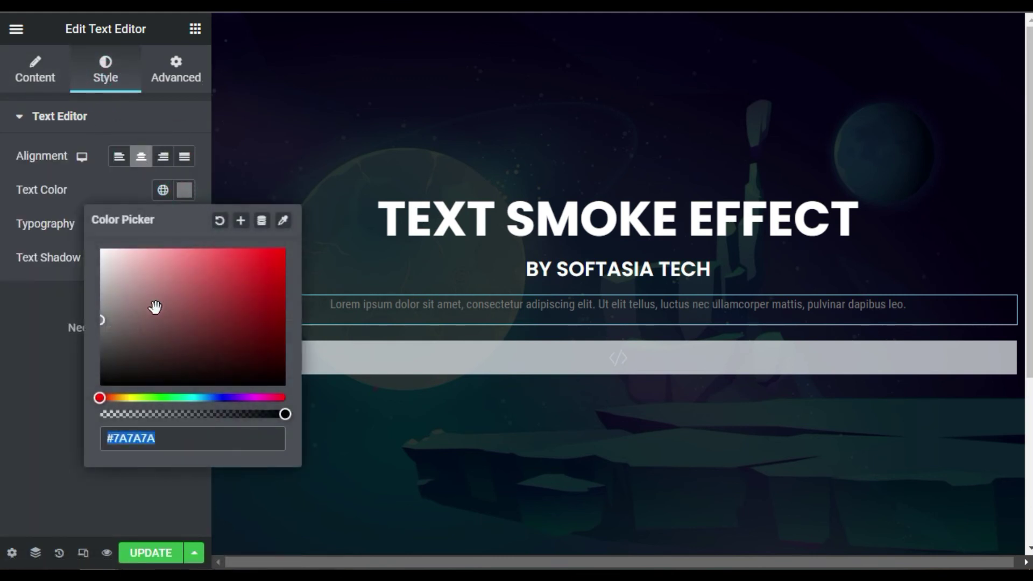
{"action": "left_click", "coordinate": [150, 305]}
{"action": "left_click", "coordinate": [72, 190]}
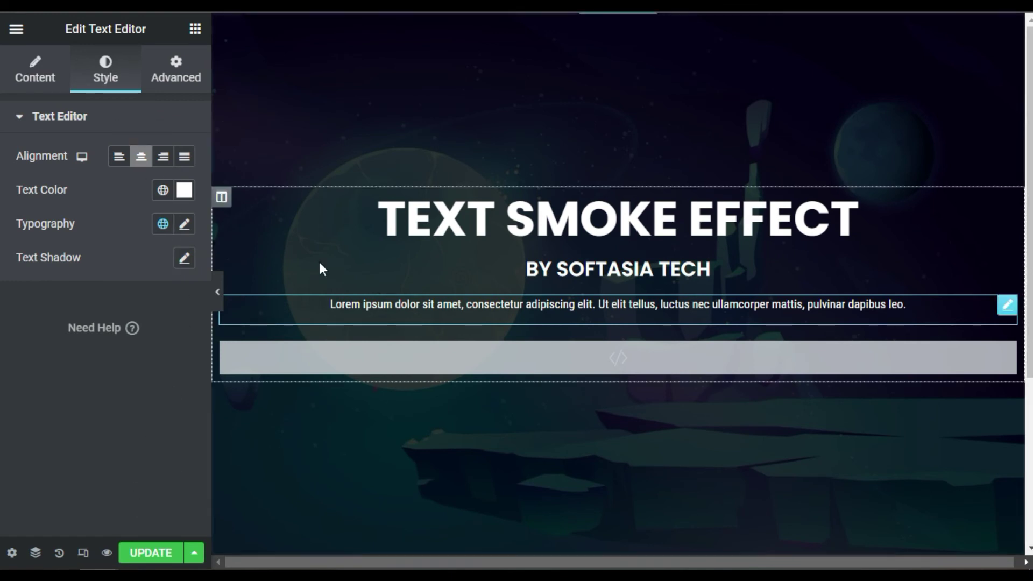
{"action": "left_click", "coordinate": [176, 69]}
{"action": "left_click", "coordinate": [133, 449]}
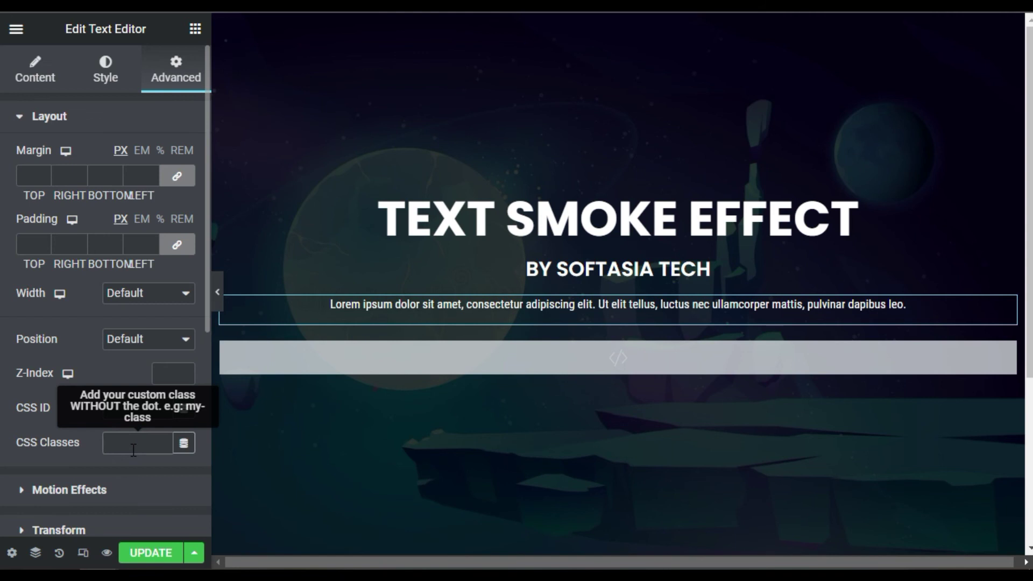
{"action": "type", "text": "smoke"}
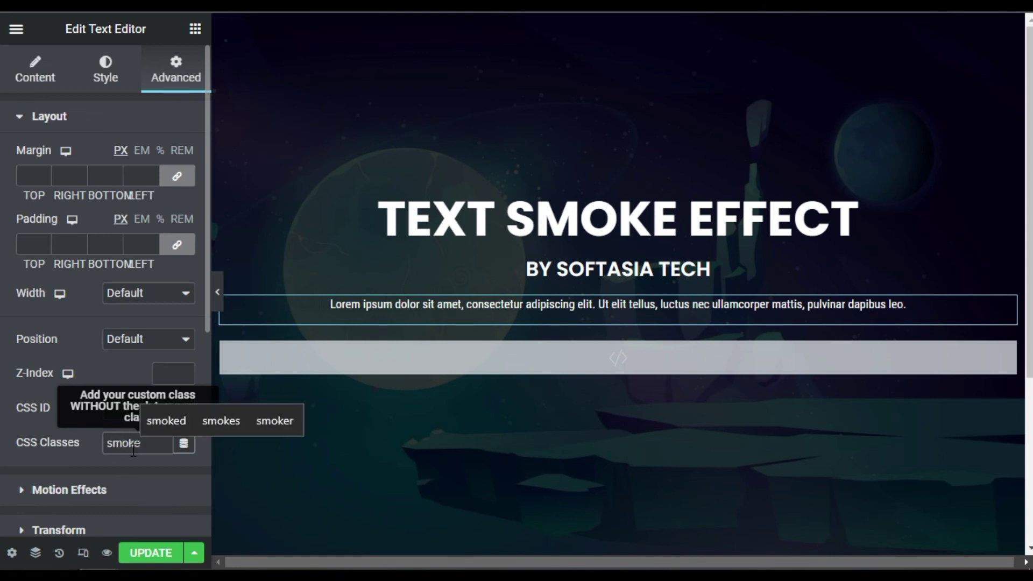